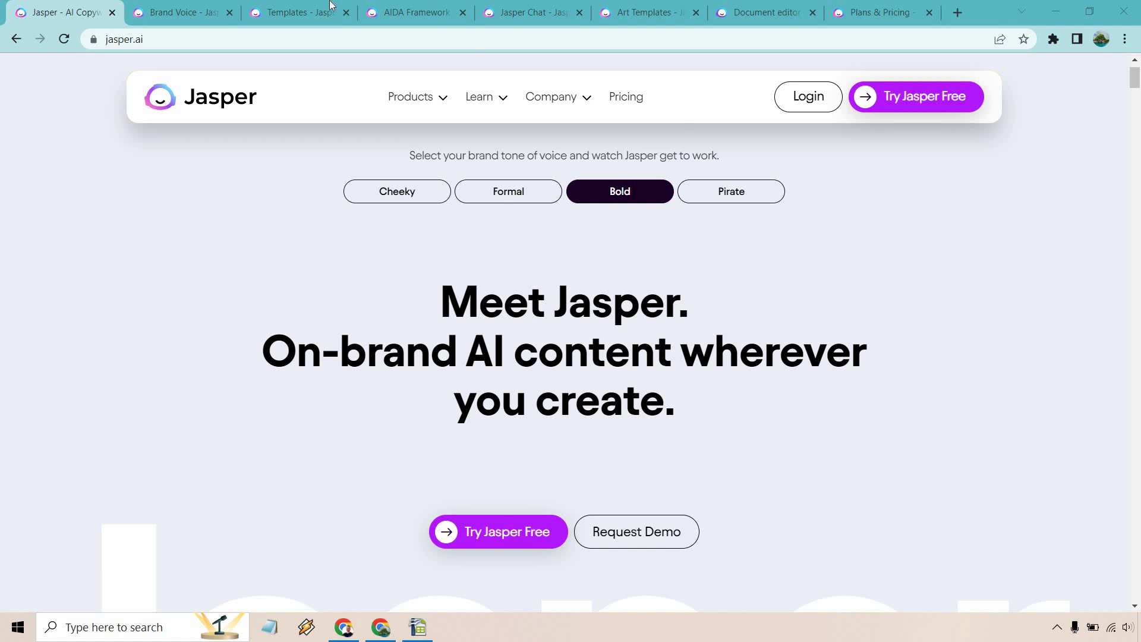
- Review the Brand Voice page and browse the full template library from start to end
left_click(178, 13)
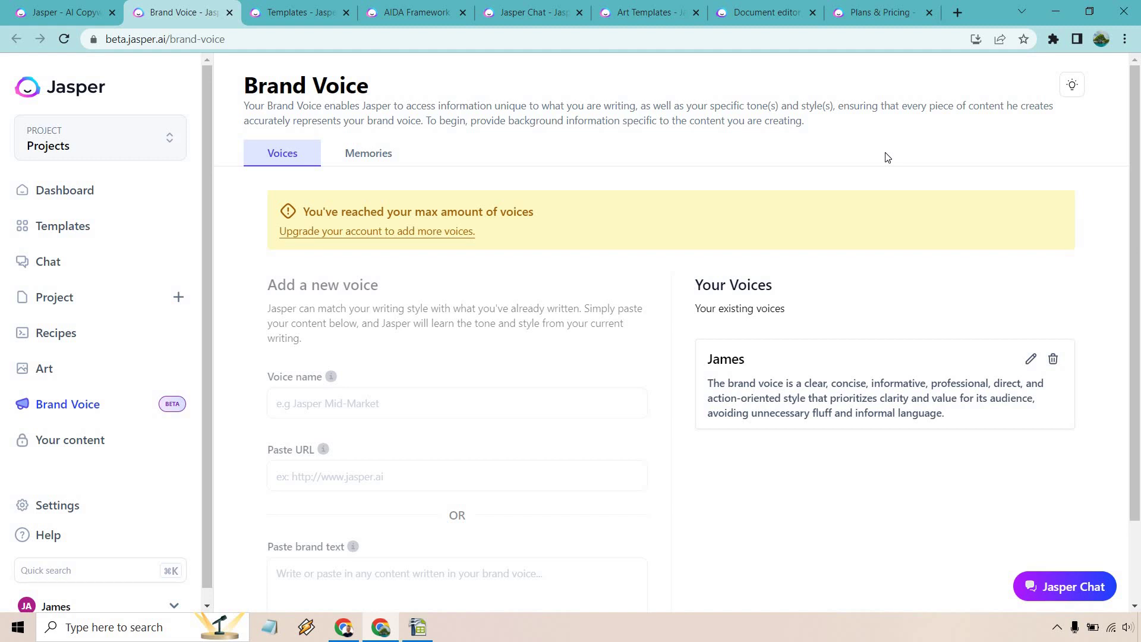
scroll(873, 176, "down", 1)
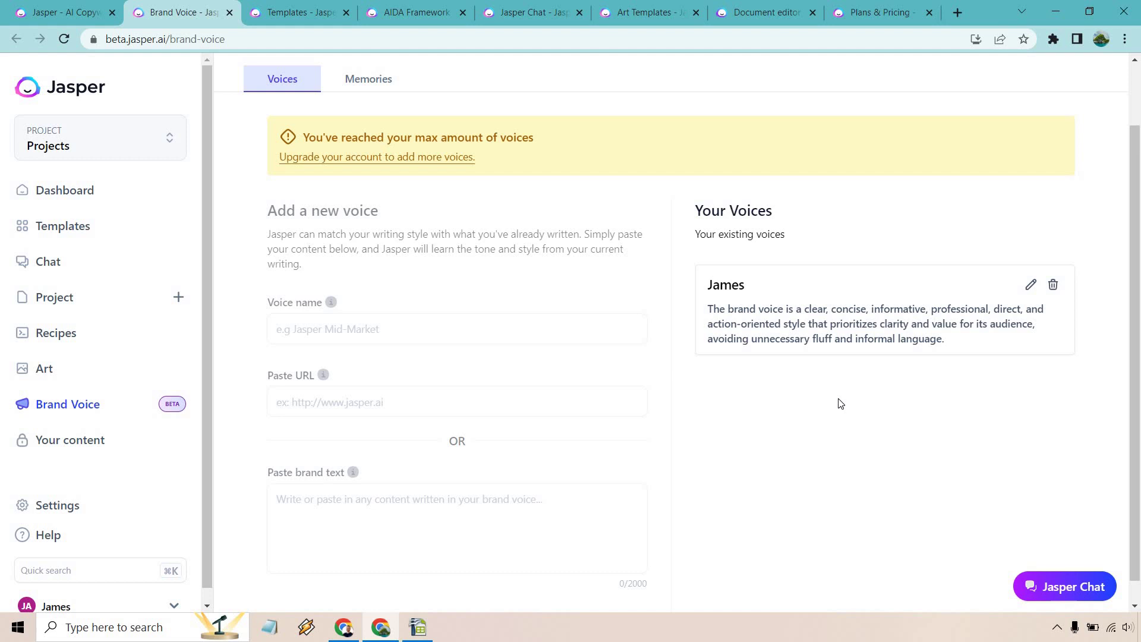
left_click(318, 8)
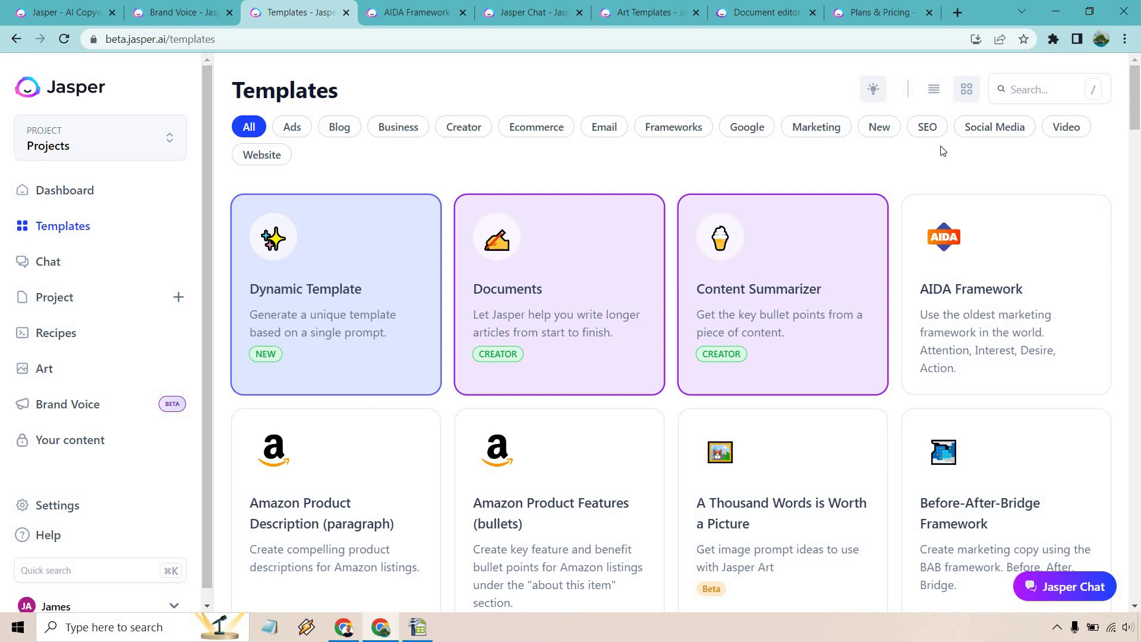
left_click_drag(1140, 89, 1140, 603)
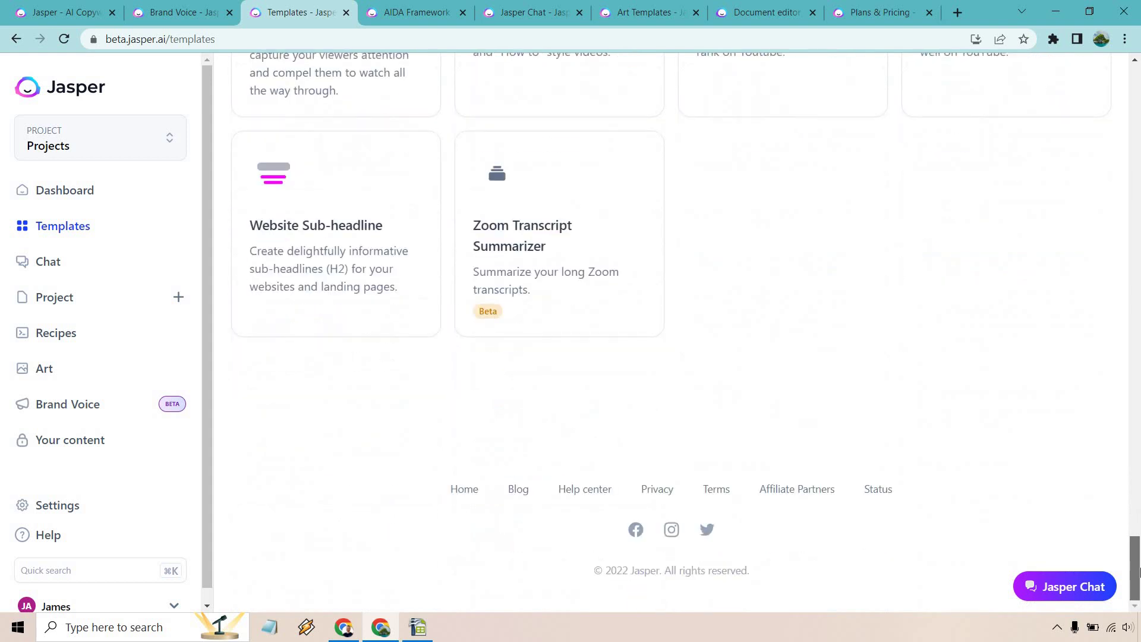
left_click(1131, 346)
left_click(1139, 86)
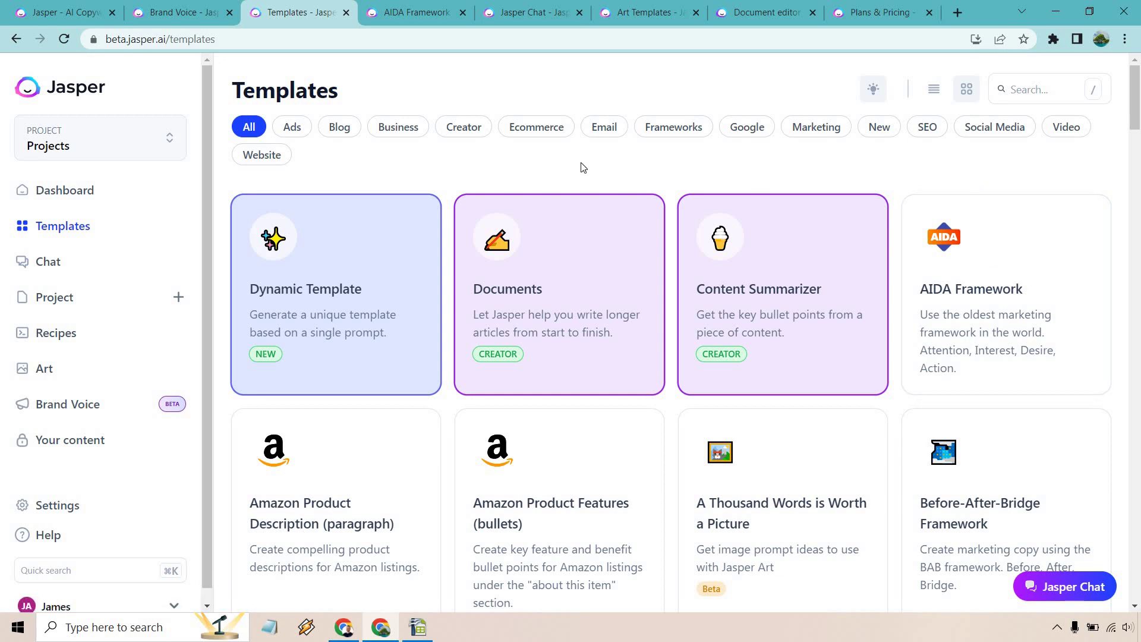
- Generate one AIDA Framework output for The Relentless Creator, keeping the prefilled description, saved brand voice and English input language
left_click(392, 5)
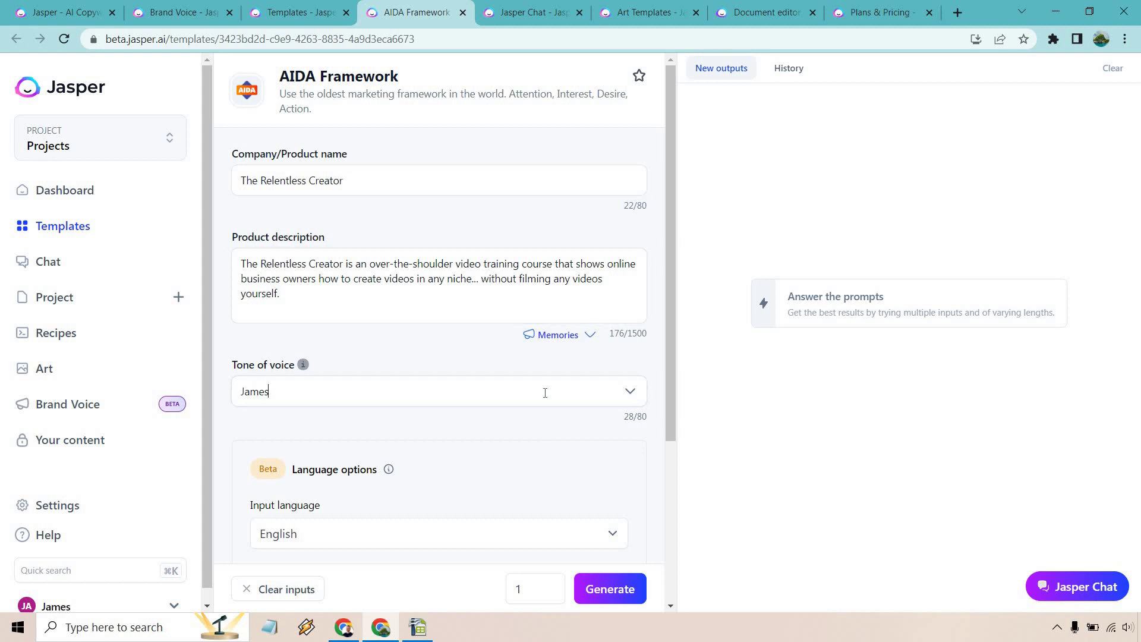
left_click(631, 393)
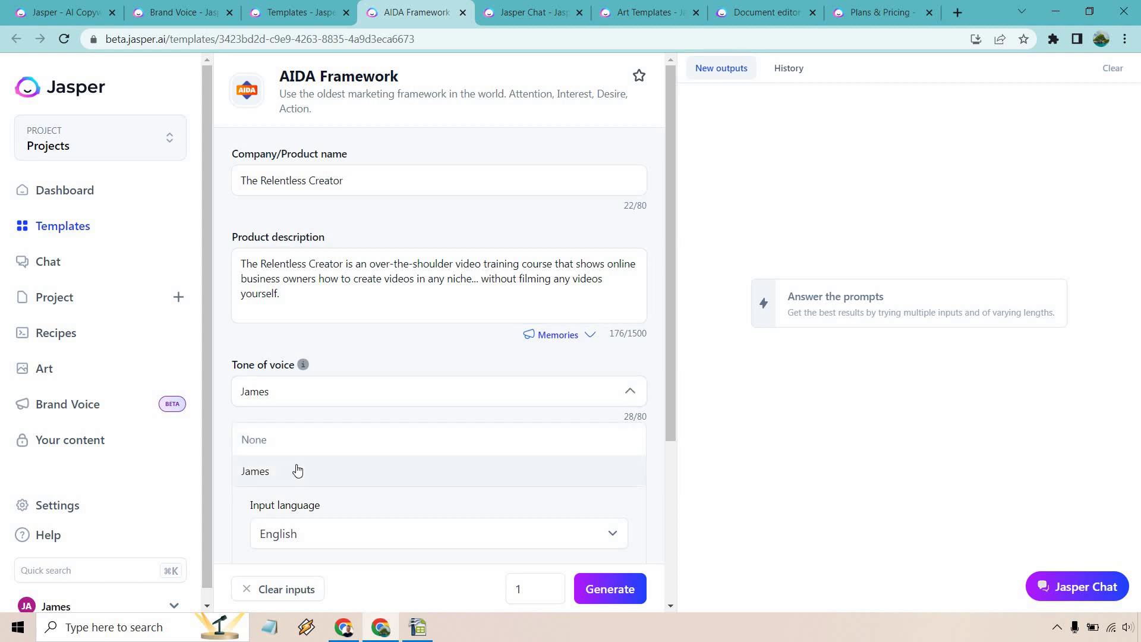
left_click(633, 395)
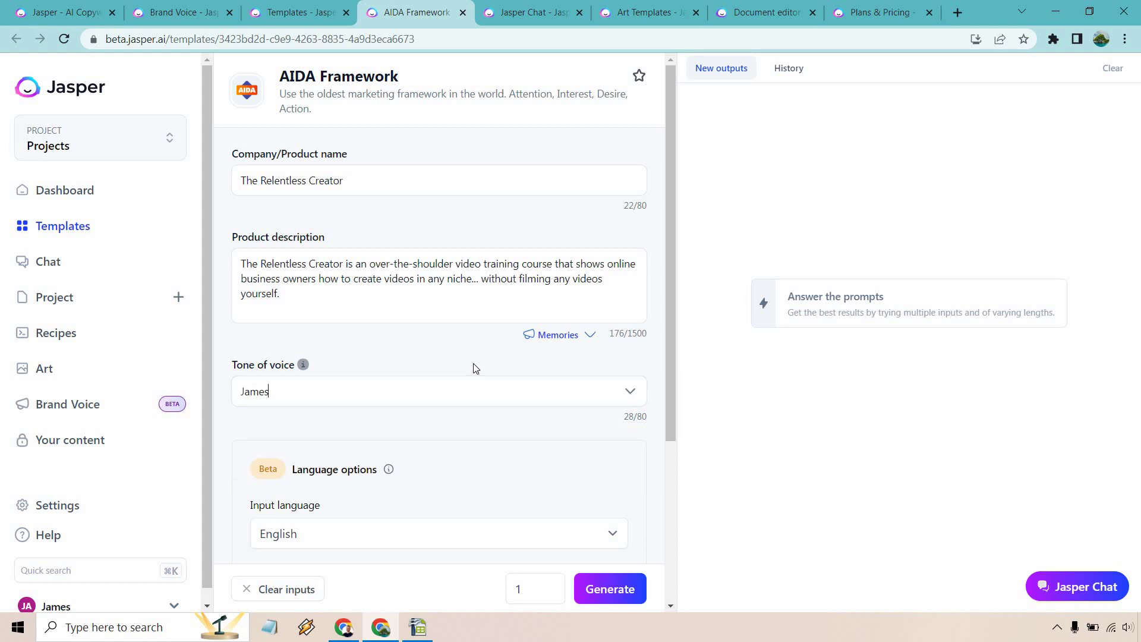
left_click(614, 589)
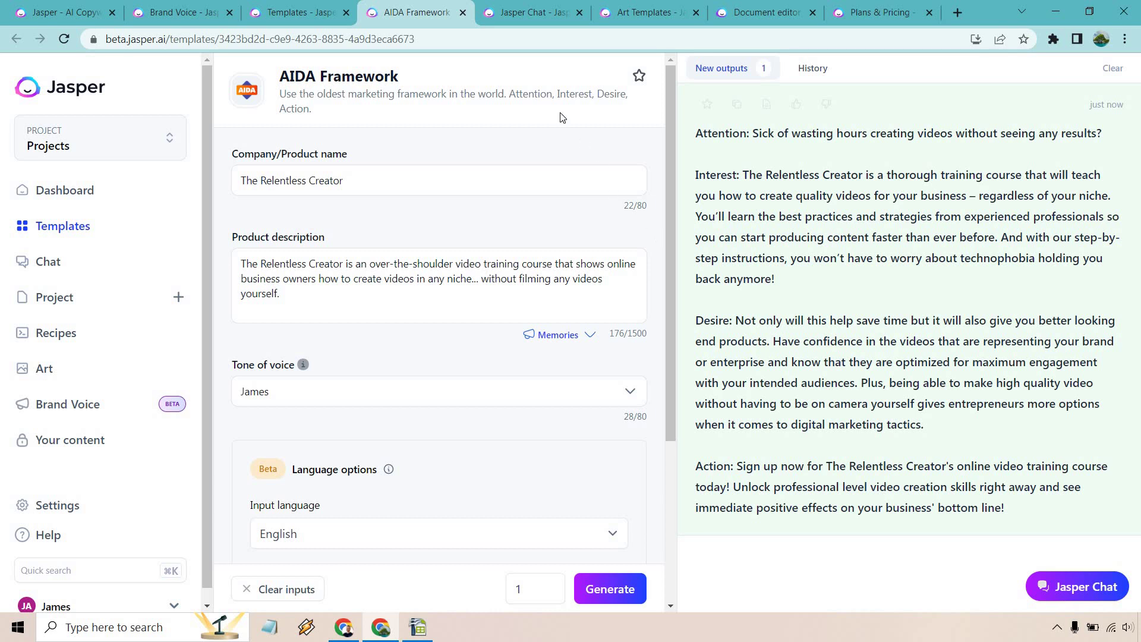
- Send the prepared chat prompt for an introduction script about combining AI content with YouTube videos, using the saved brand voice
left_click(523, 12)
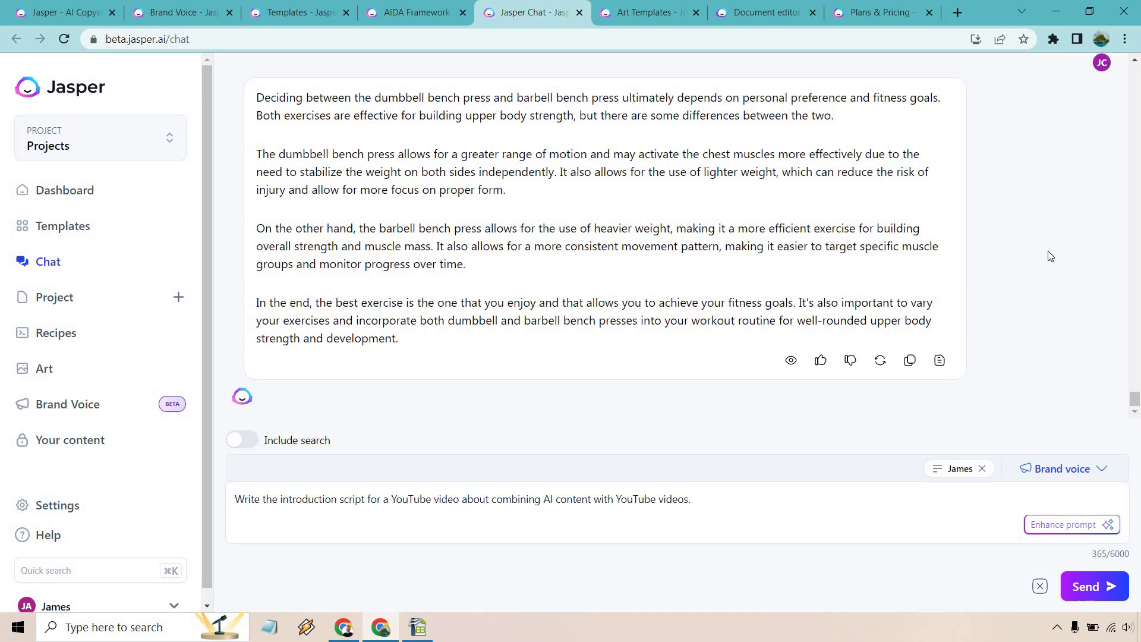
left_click(1079, 471)
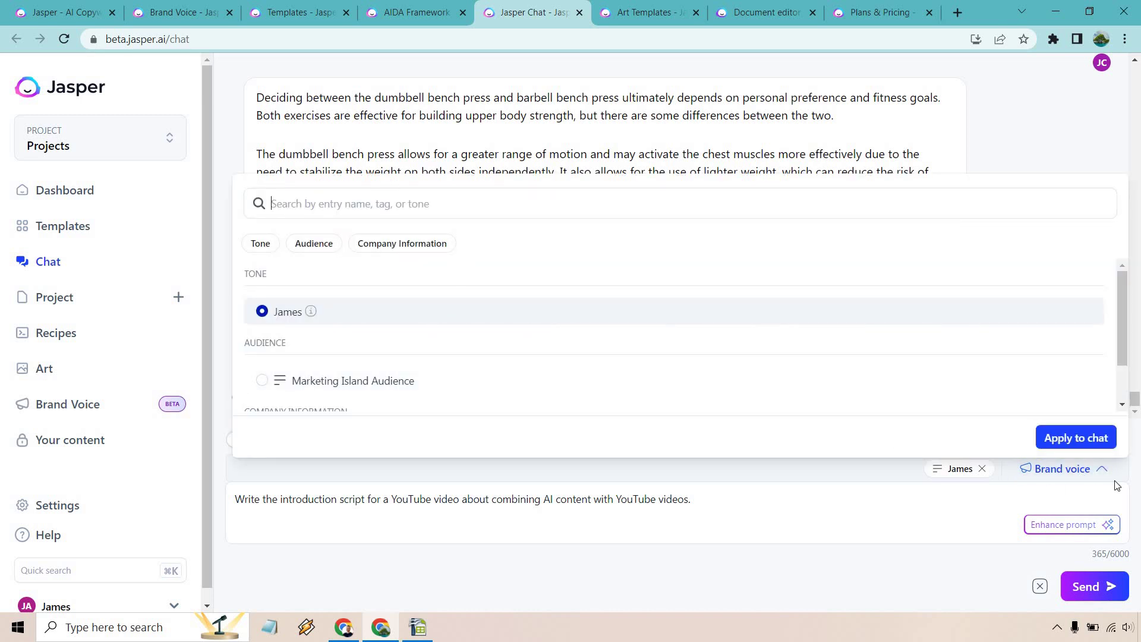
left_click(1086, 480)
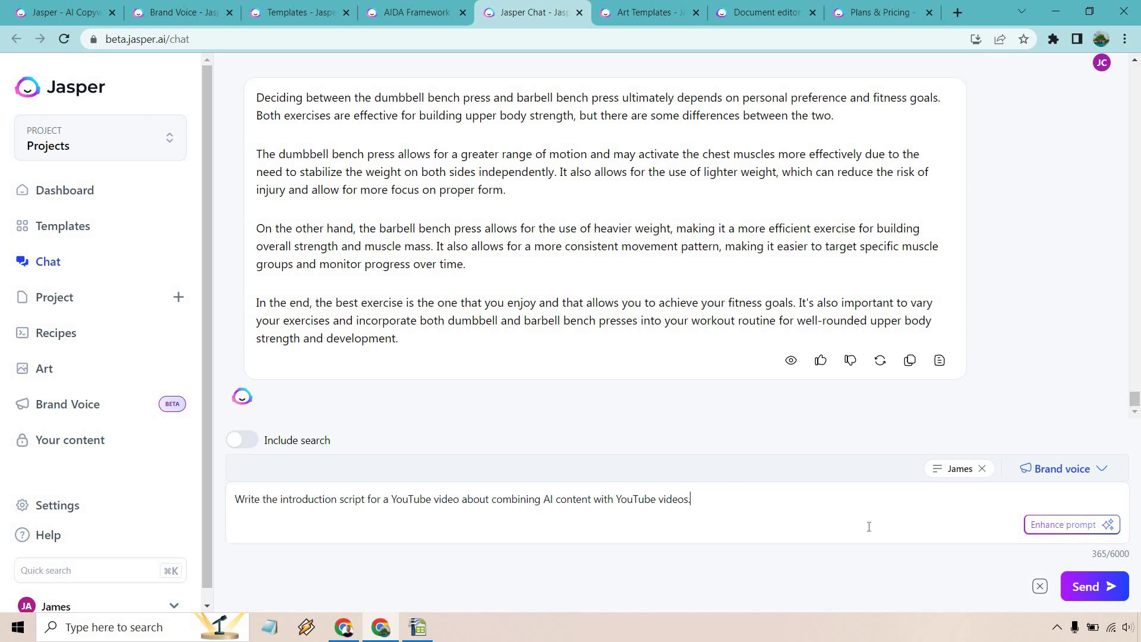
left_click(1088, 587)
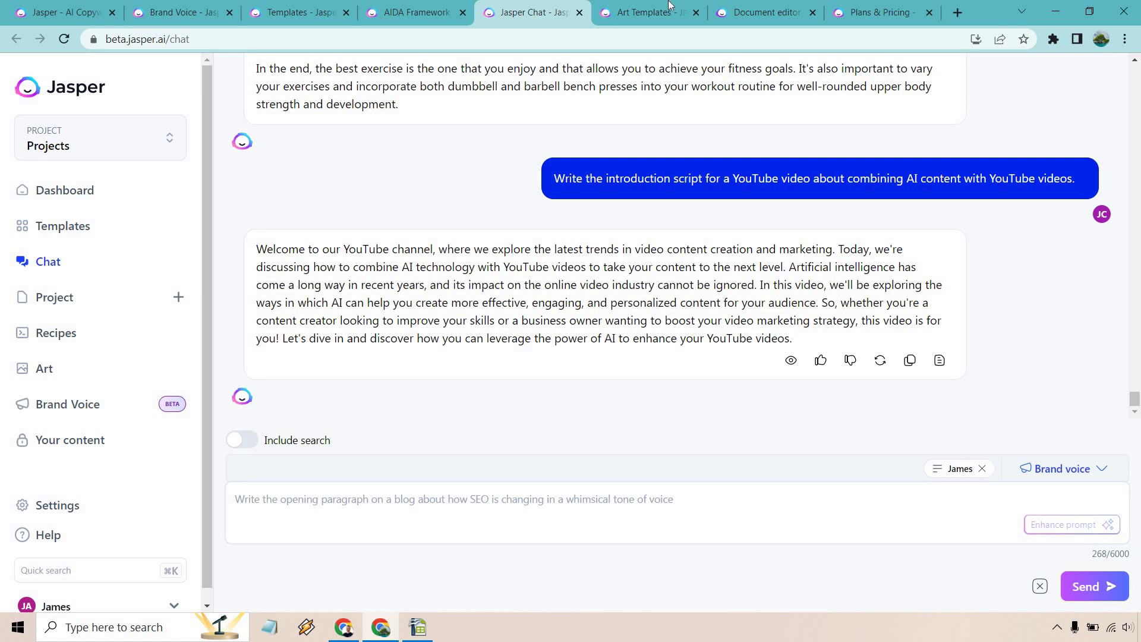
- Create art from the Realistic animals template with the description "Big cat sleeping in bed" and look over the images
left_click(639, 10)
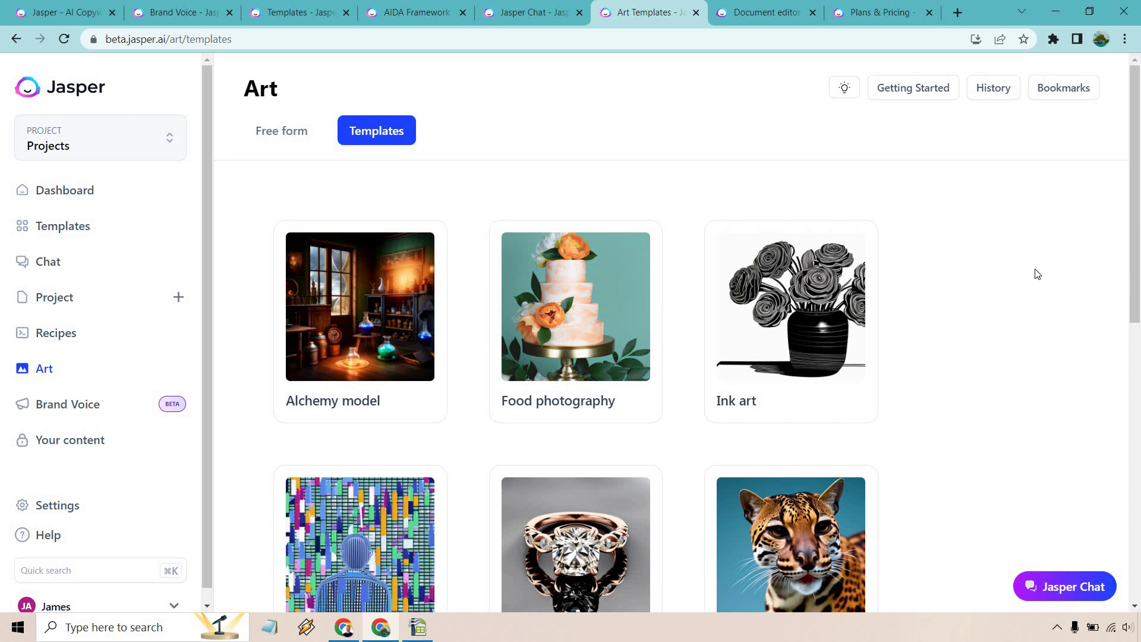
scroll(1034, 272, "down", 1)
scroll(976, 265, "up", 1)
left_click(268, 135)
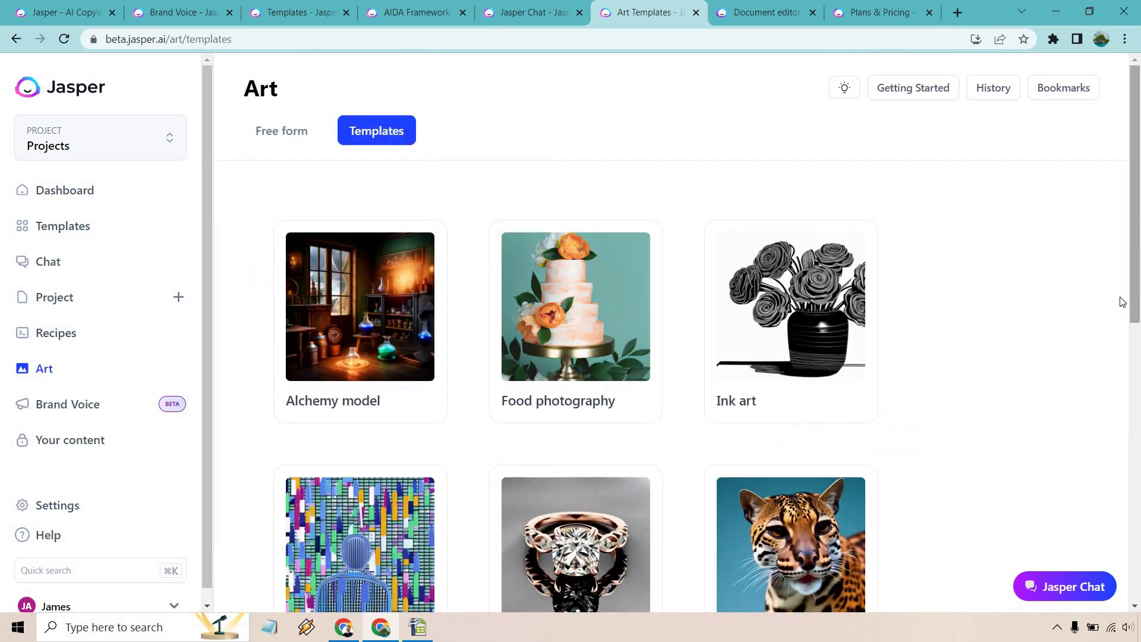
scroll(1118, 302, "down", 3)
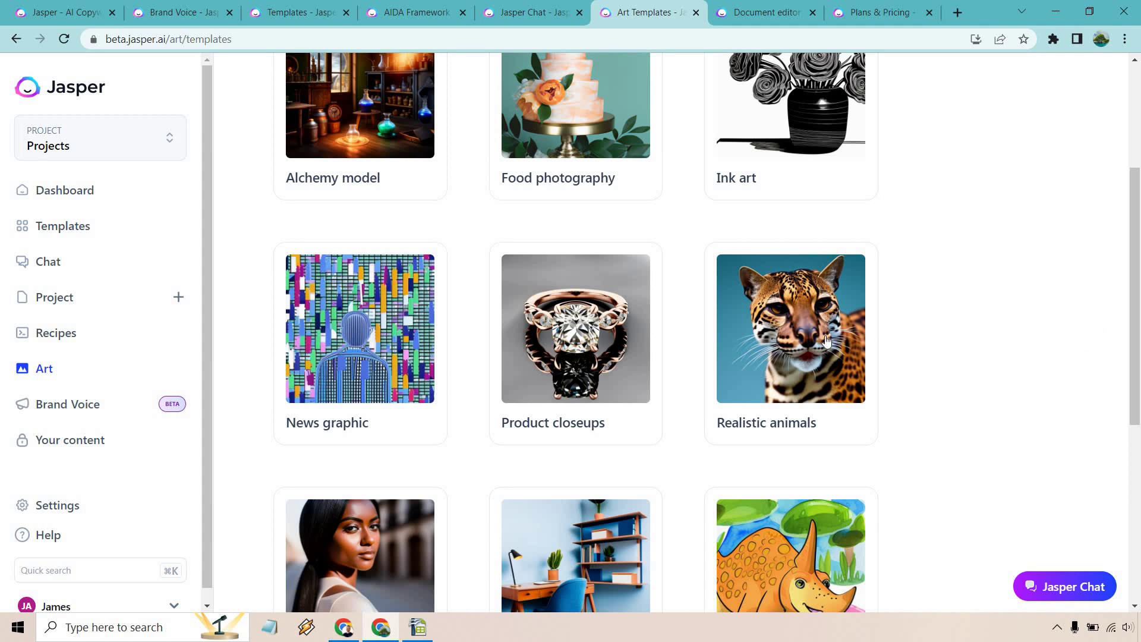
left_click(802, 330)
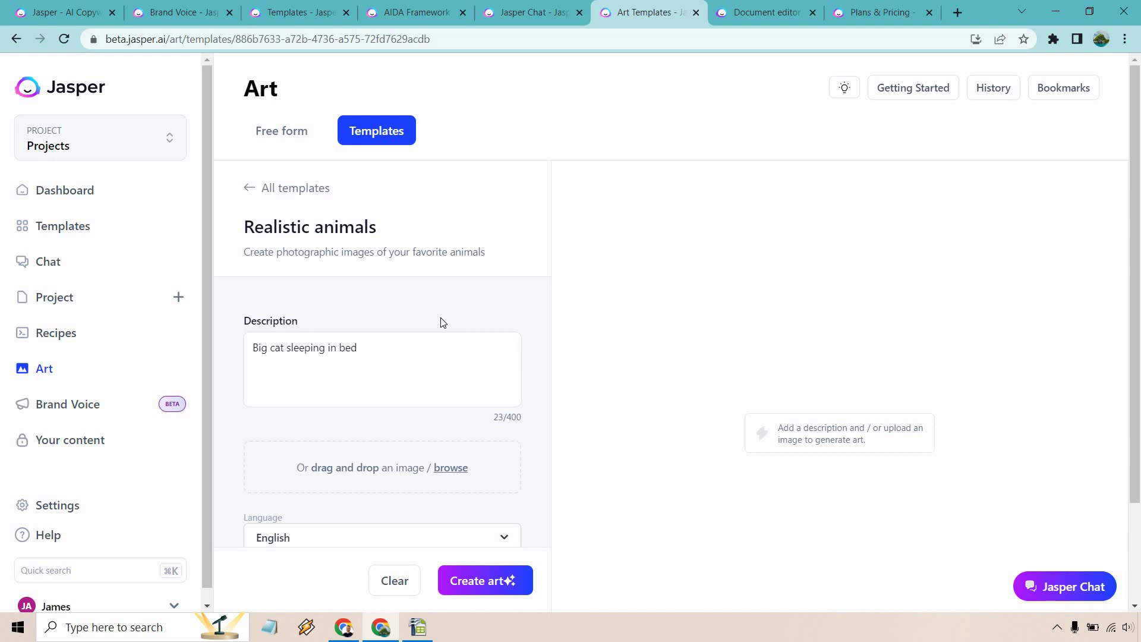
scroll(444, 298, "down", 1)
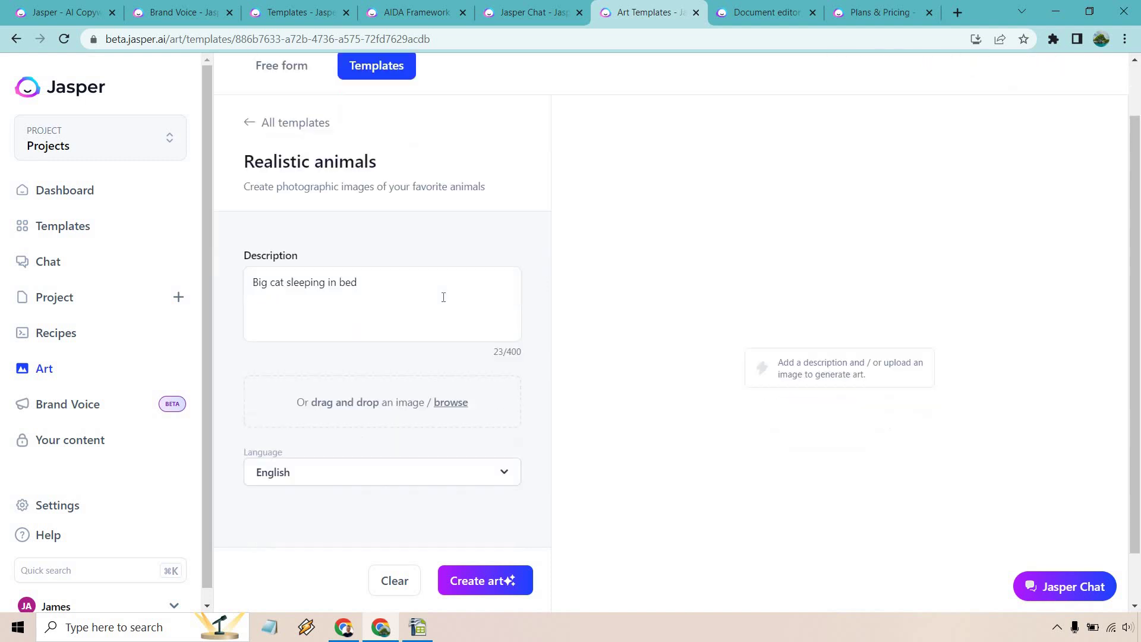
left_click(506, 584)
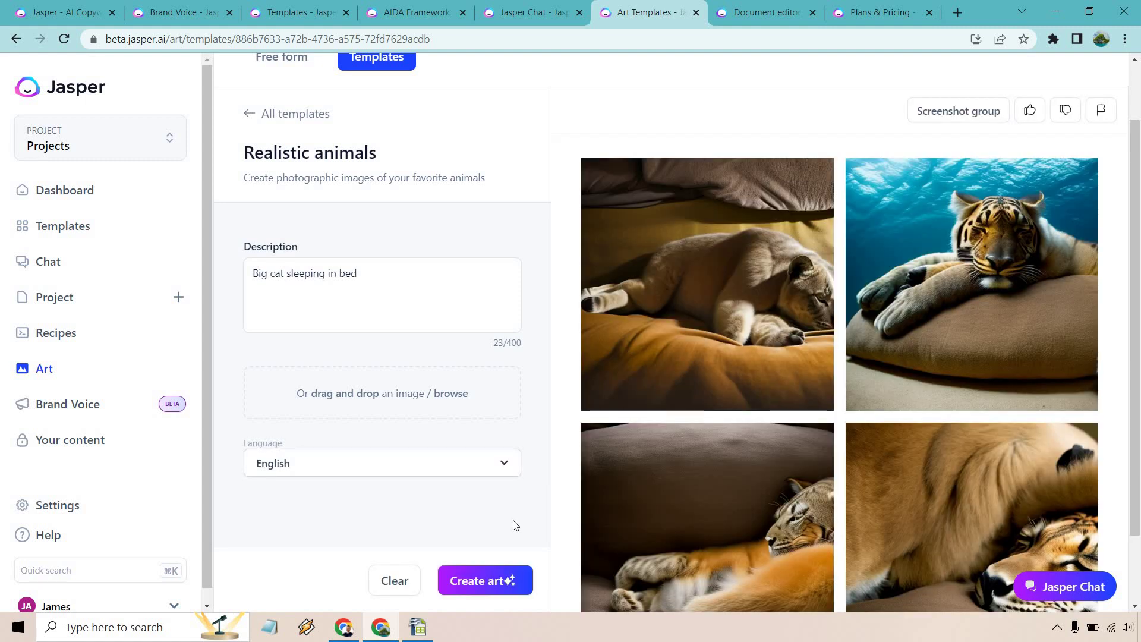
scroll(558, 378, "down", 1)
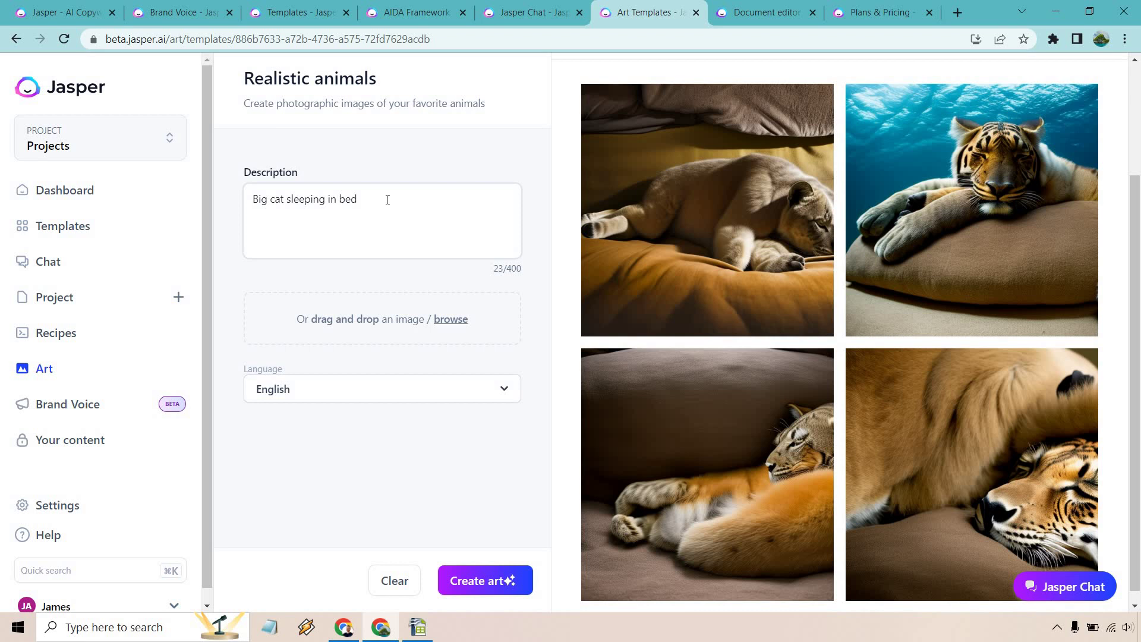
- In the open document, compose the complete outline for the video "Why Golf Is The Most Challenging Sport" at output length L
key("ctrl+Tab")
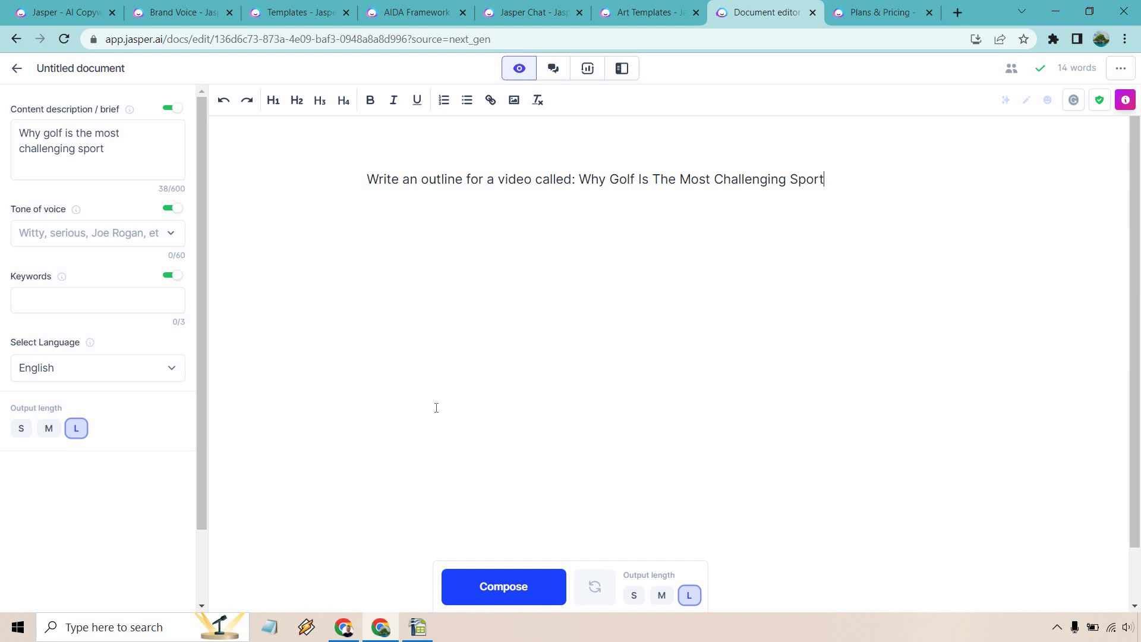
left_click(480, 580)
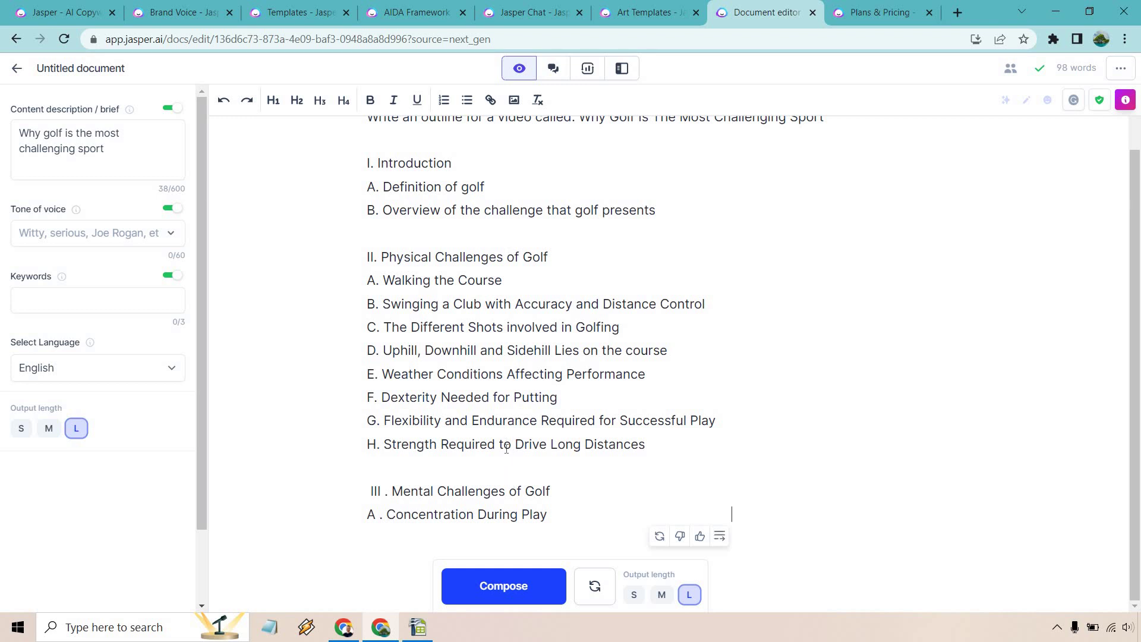
left_click(503, 574)
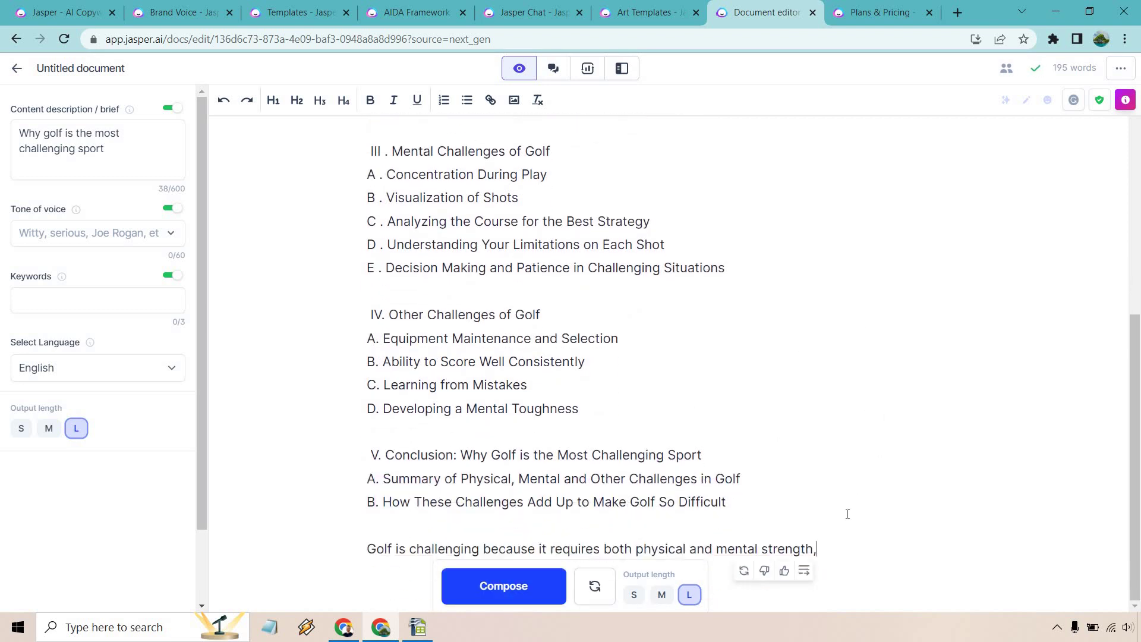
- Delete the unfinished sentence and the blank line following the outline's conclusion section
left_click_drag(818, 549, 366, 550)
key("BackSpace")
key("BackSpace")
key("BackSpace")
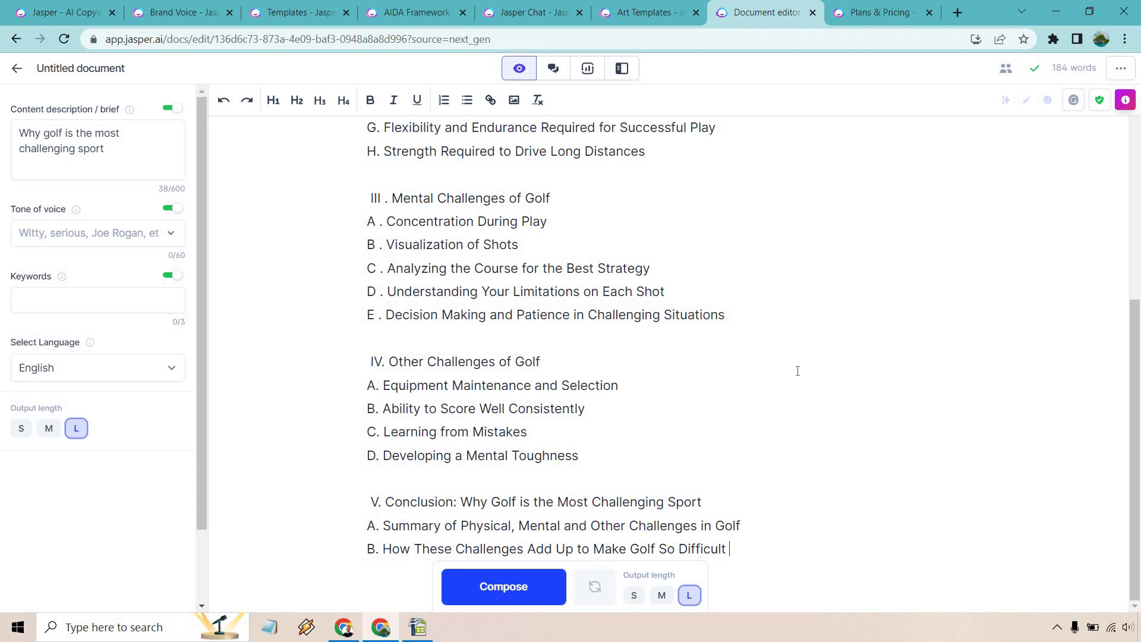
scroll(798, 371, "up", 6)
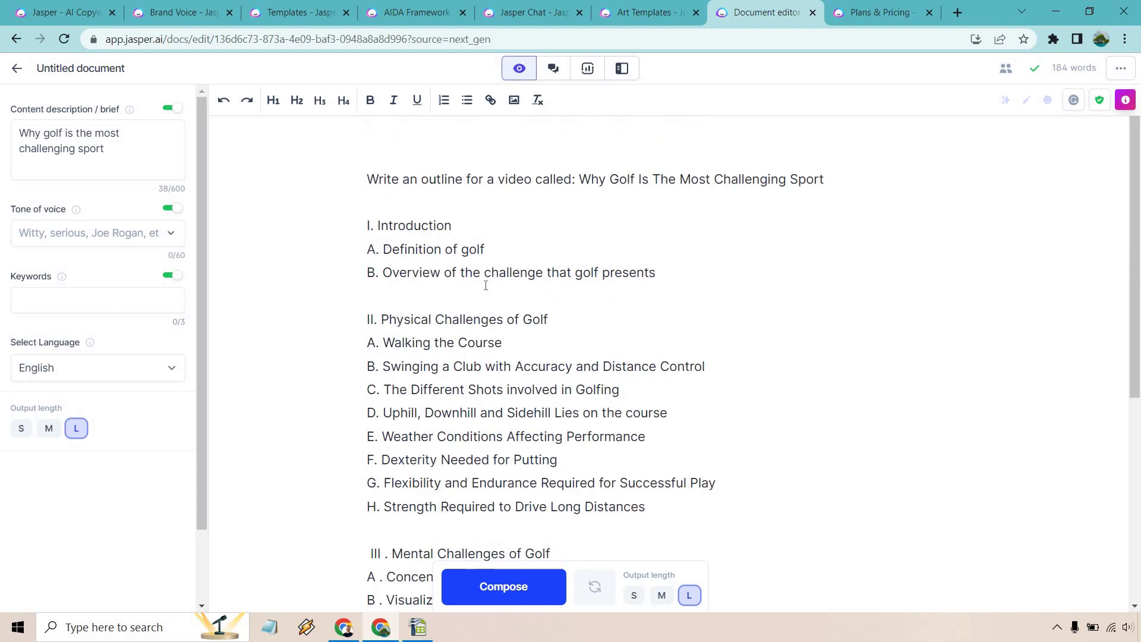
left_click_drag(489, 249, 382, 250)
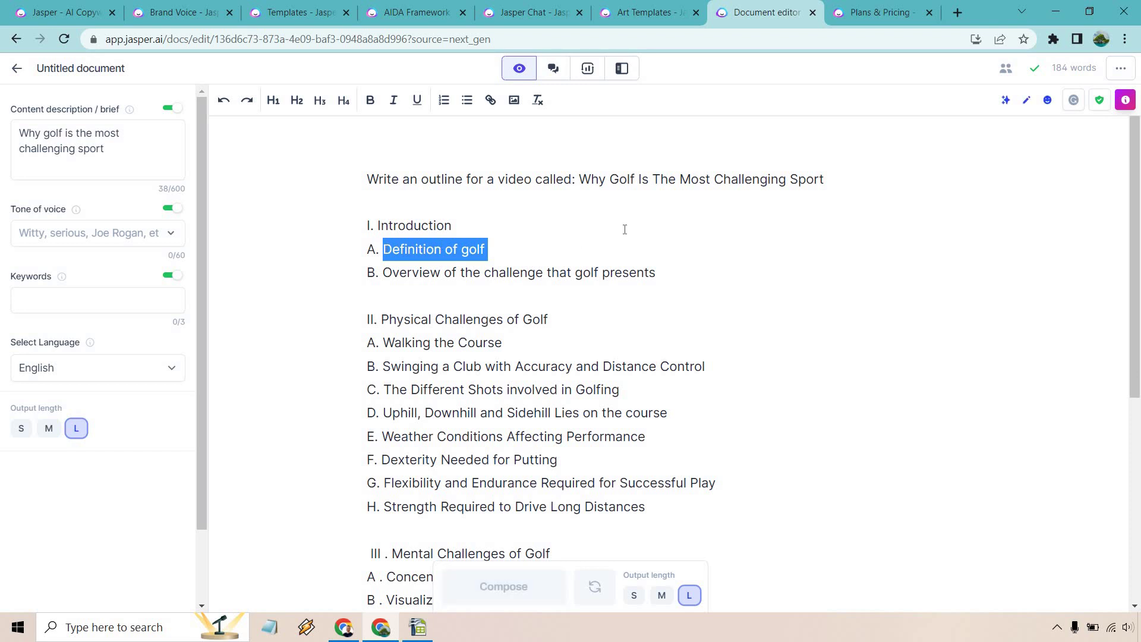
left_click(750, 262)
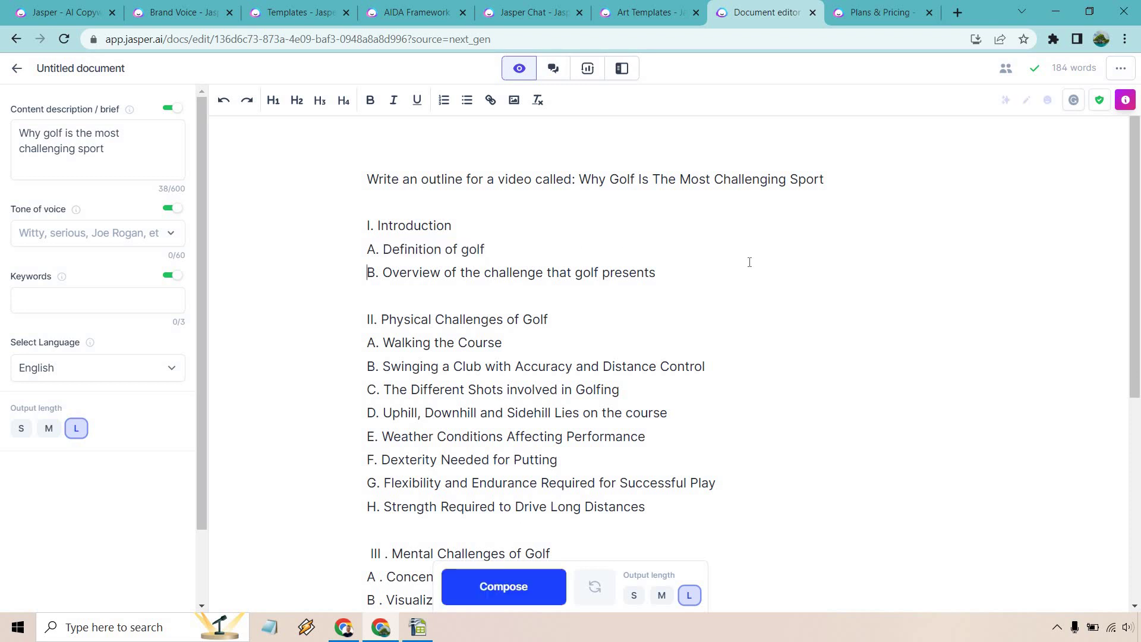
left_click_drag(502, 247, 385, 250)
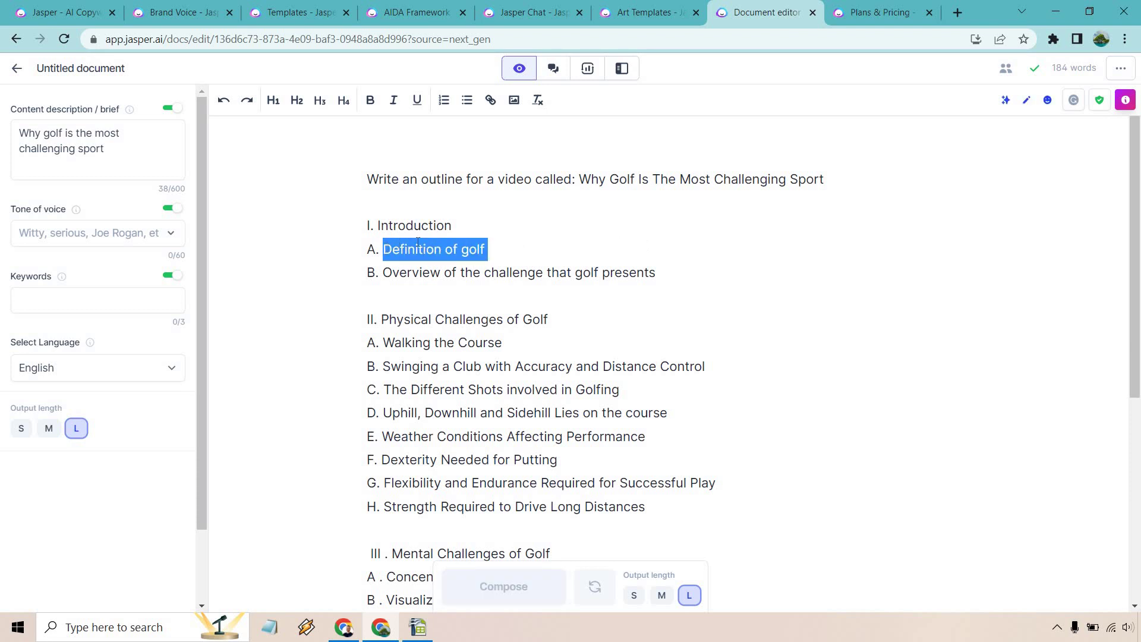
left_click(1125, 99)
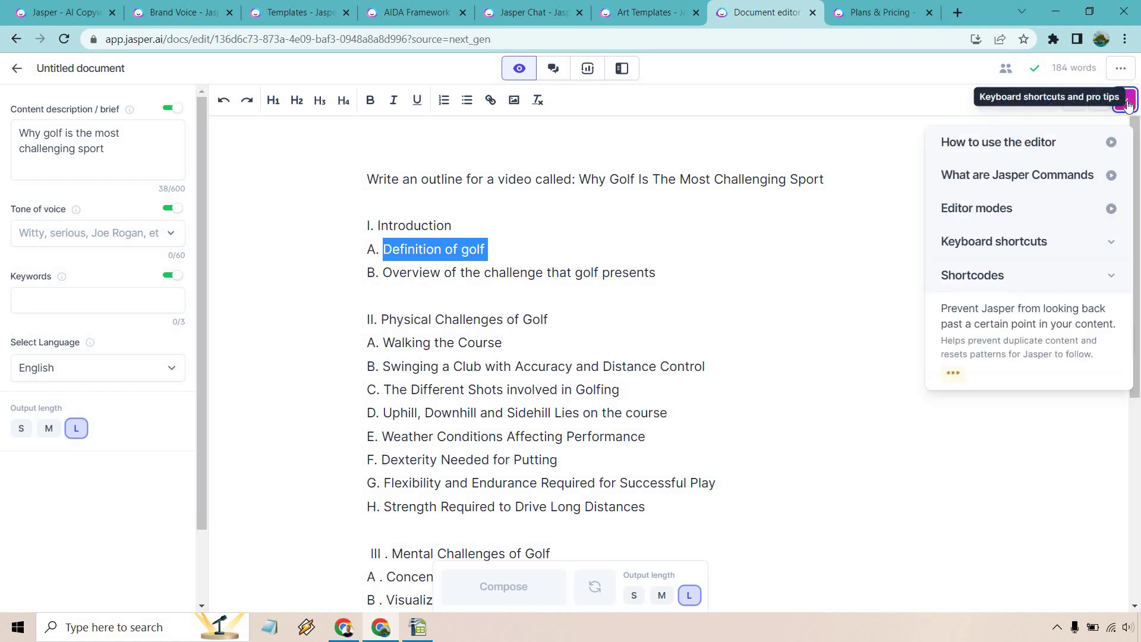
left_click(507, 248)
left_click_drag(507, 249, 382, 250)
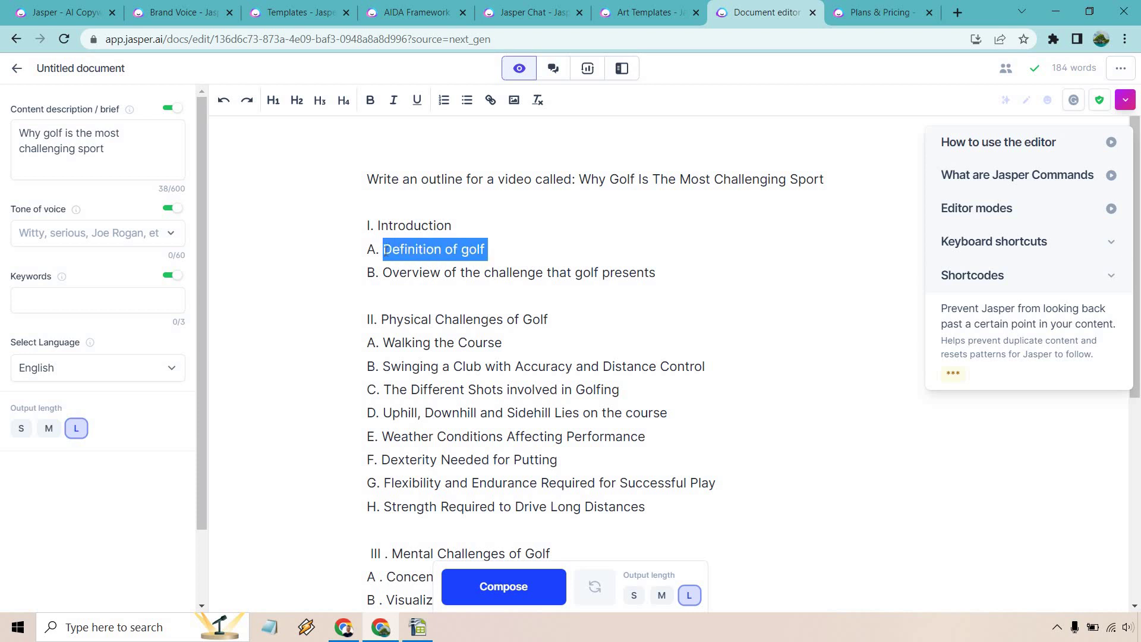
left_click(513, 255)
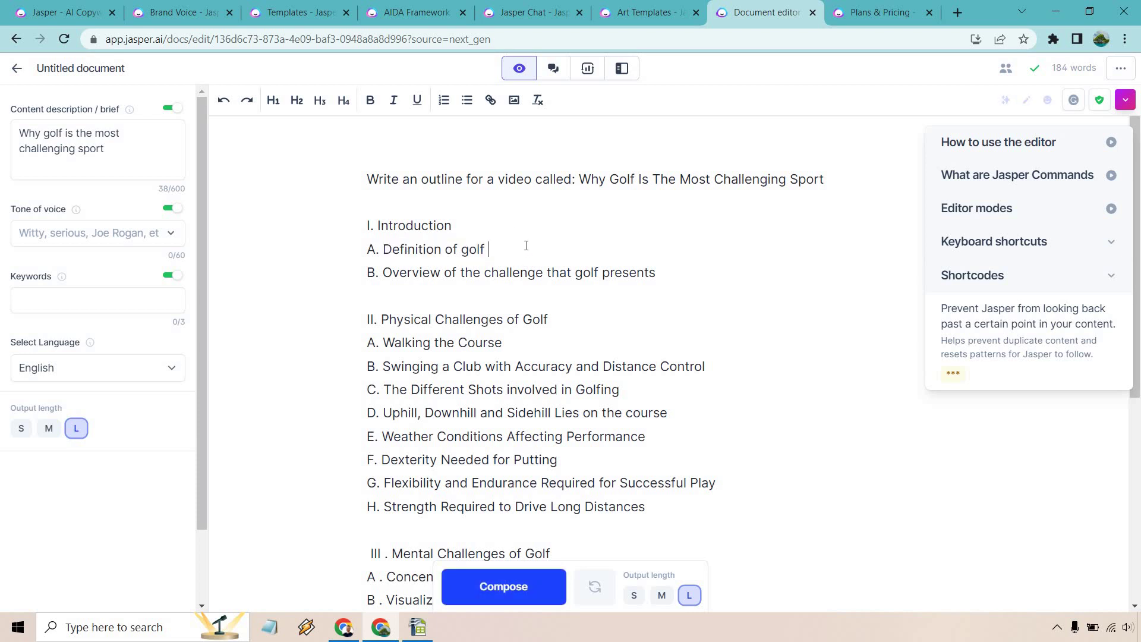
left_click(1126, 101)
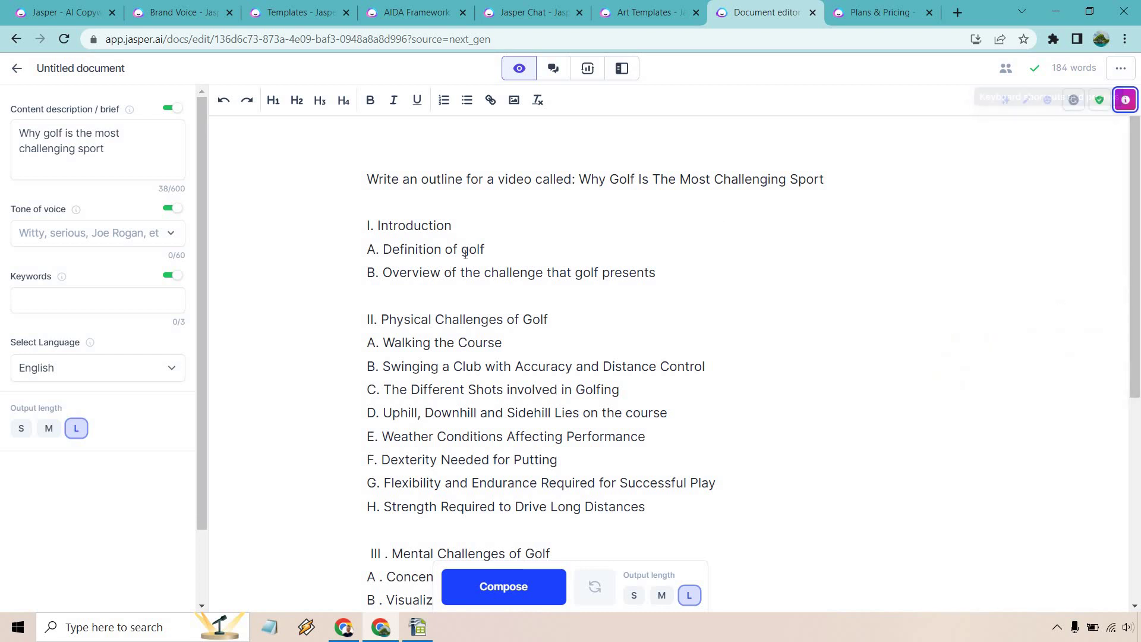
- Run the outline text "Definition of golf" as a command to generate its paragraph, and add a blank line before item B
left_click_drag(488, 250, 387, 249)
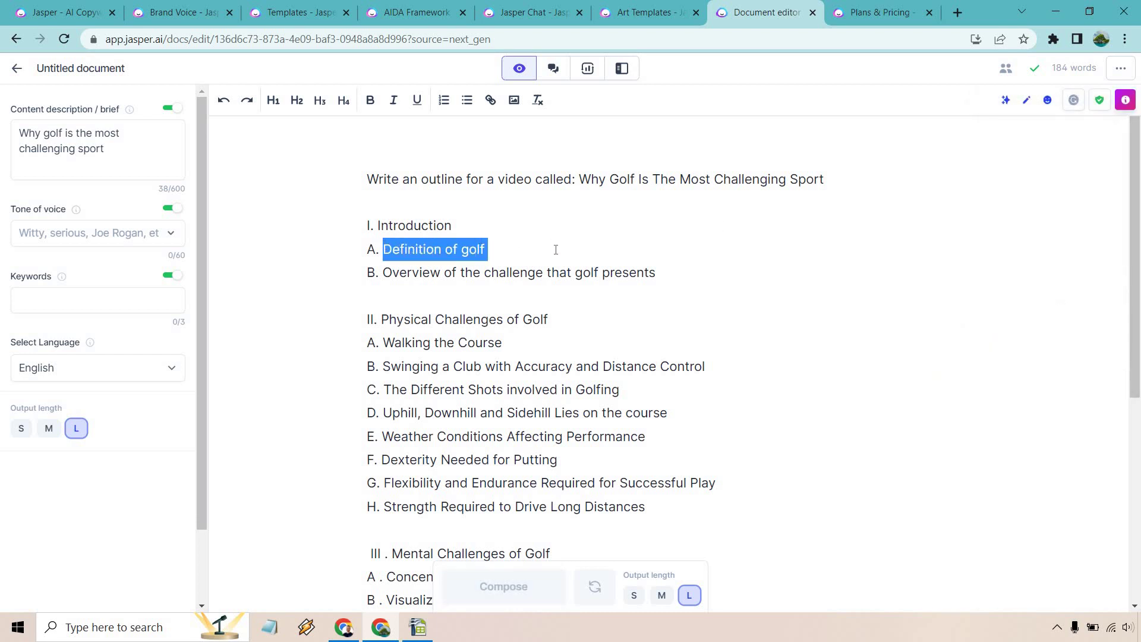
key("ctrl+Return")
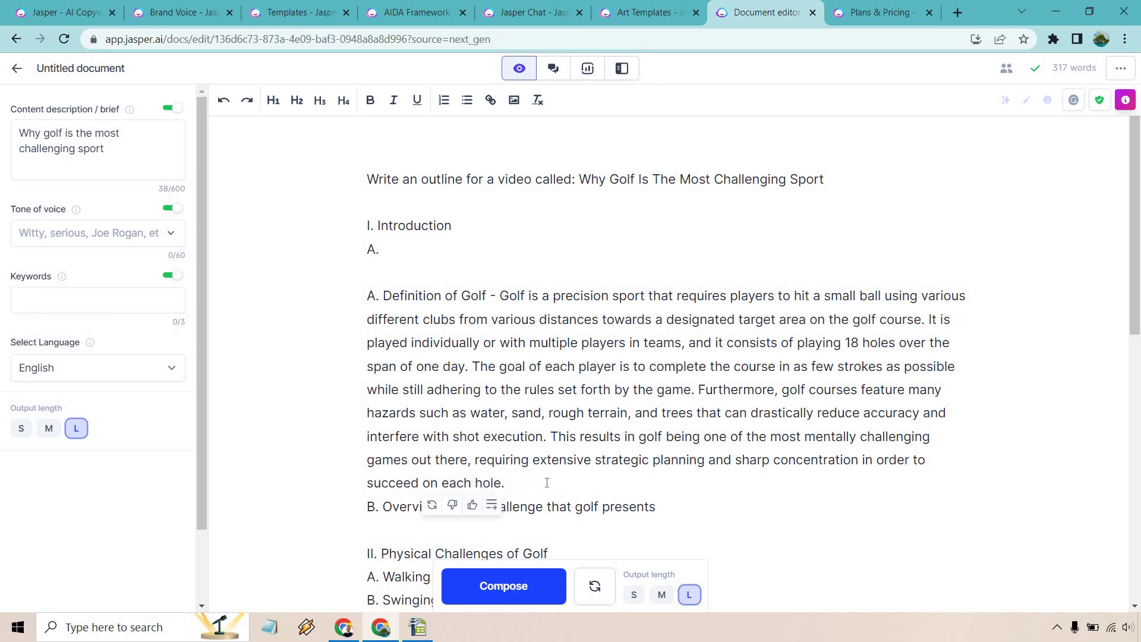
key("Return")
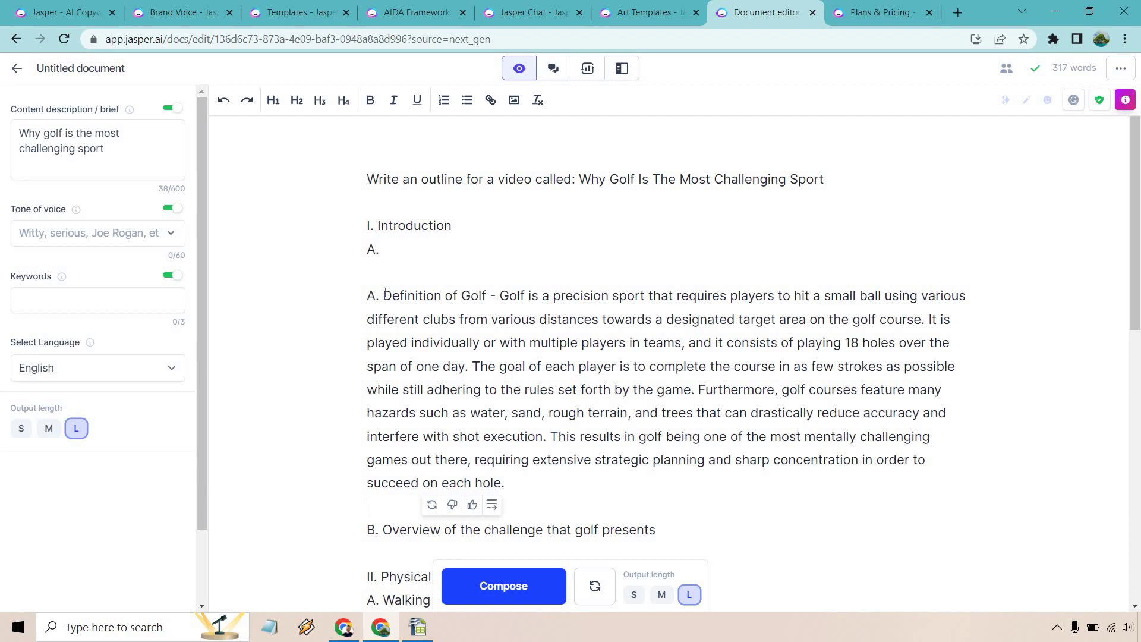
- Remove both "A." labels before the Definition of Golf paragraph, leaving one blank line beneath the Introduction heading
left_click_drag(383, 296, 357, 257)
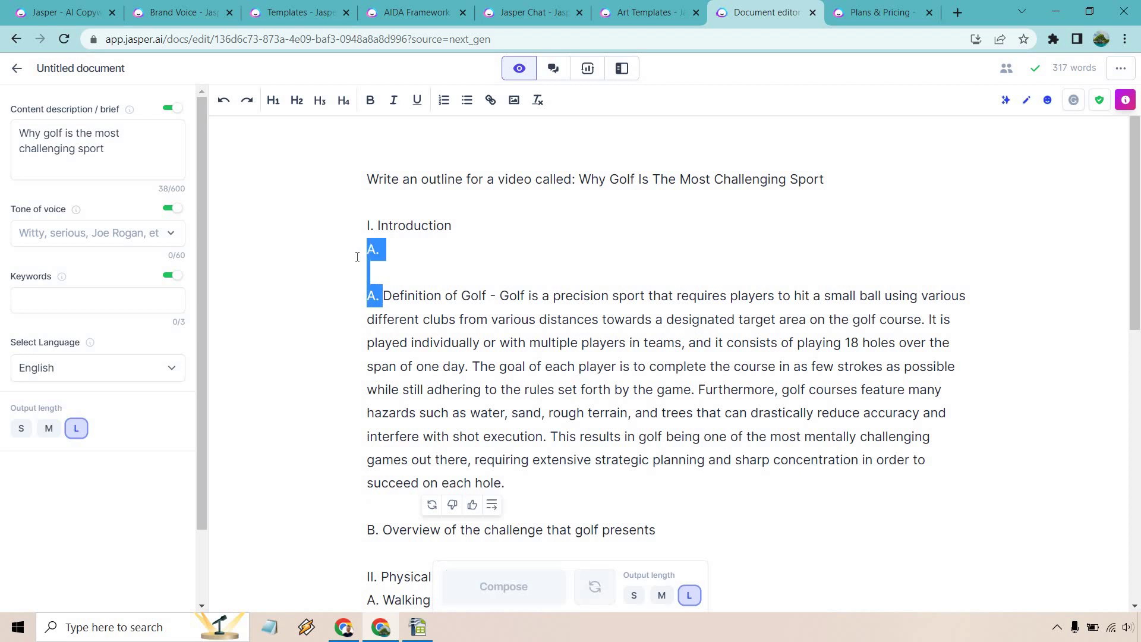
key("BackSpace")
key("Return")
- Replace the "A." before "Walking the Course" with "Write a few paragraphs about the Physical Challenges of Golf"
scroll(583, 349, "down", 5)
left_click(583, 349)
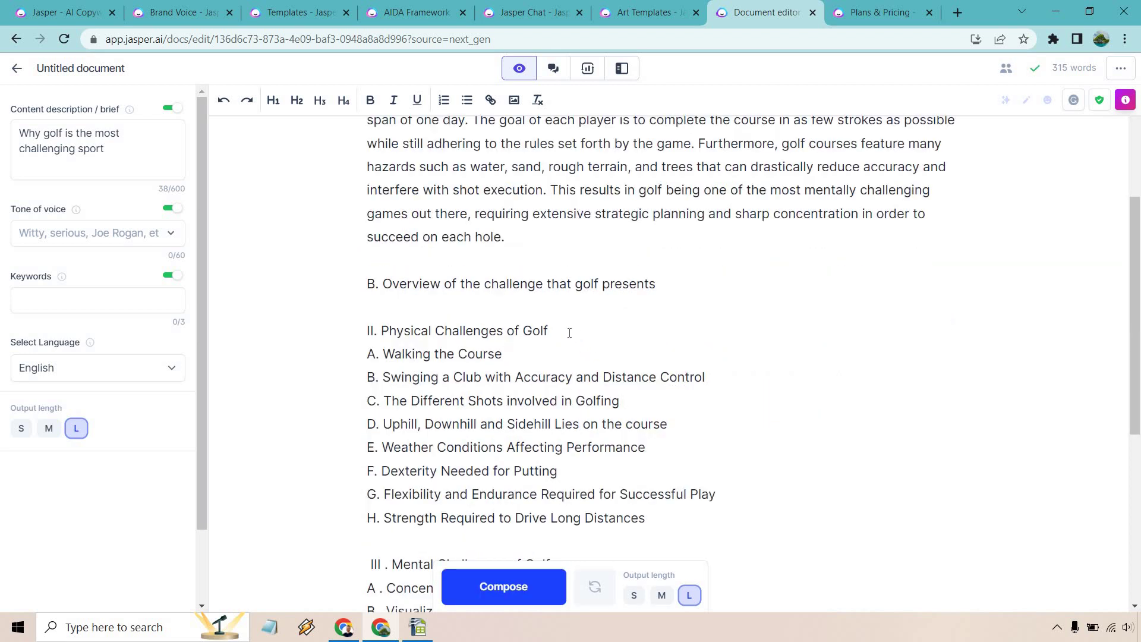
left_click_drag(570, 333, 367, 355)
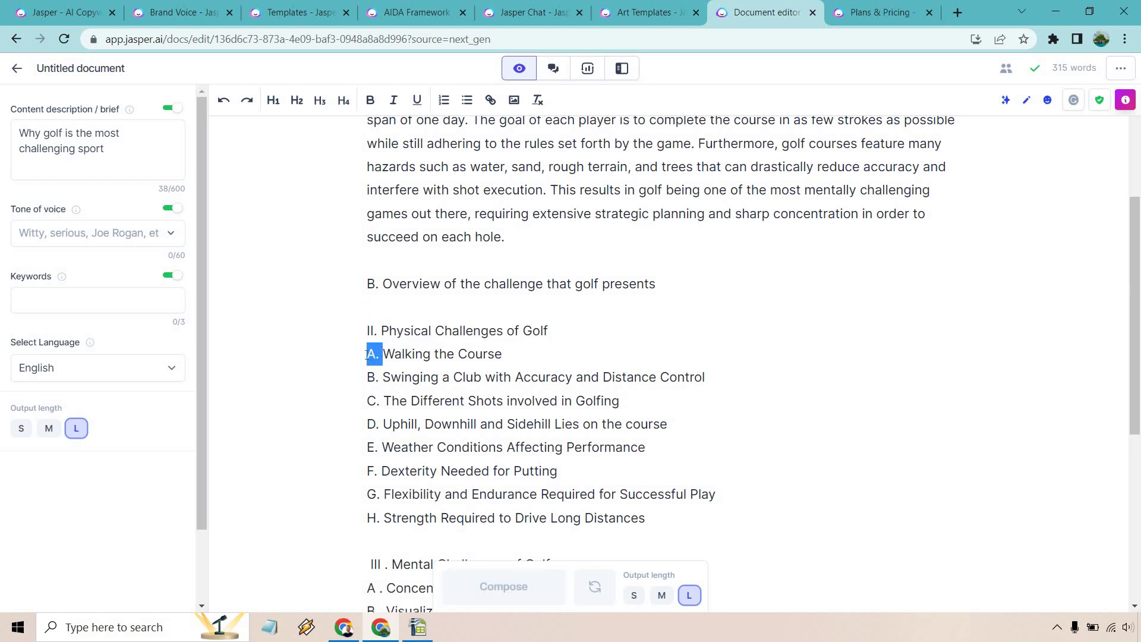
type("Physical Challenges of Golf")
left_click(366, 354)
type("Wr")
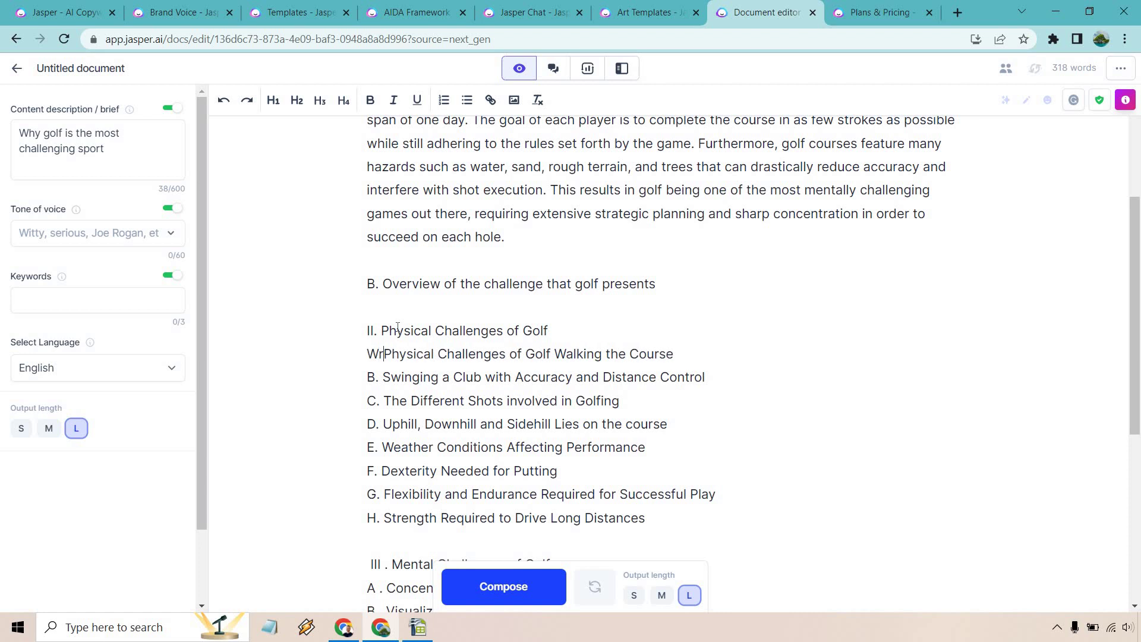
type("ite a few p")
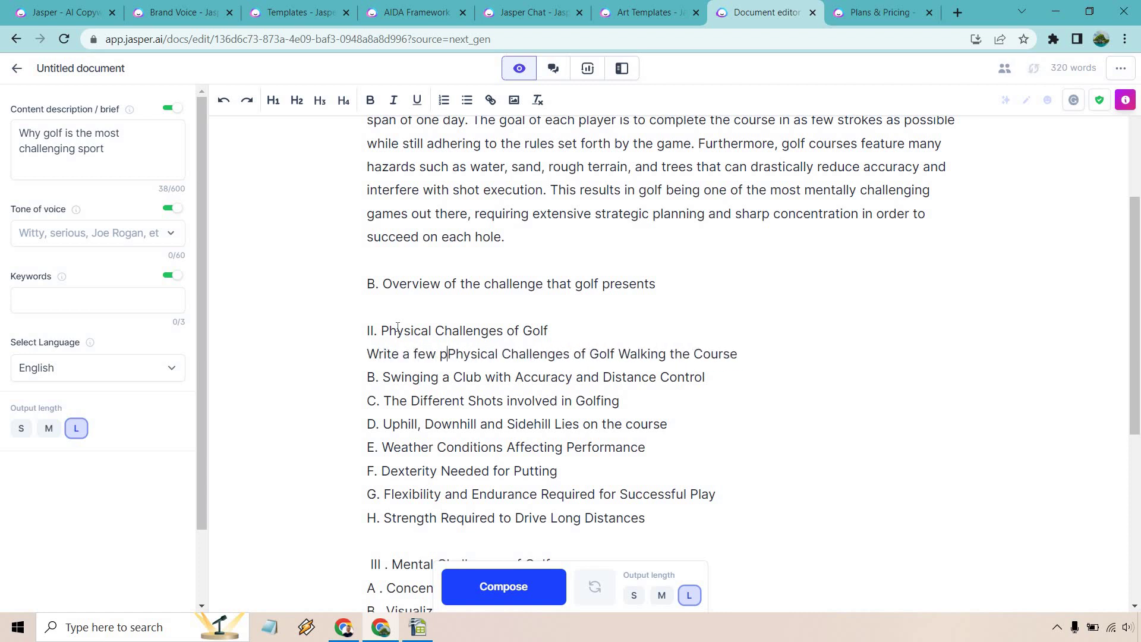
type("aragraphs about th")
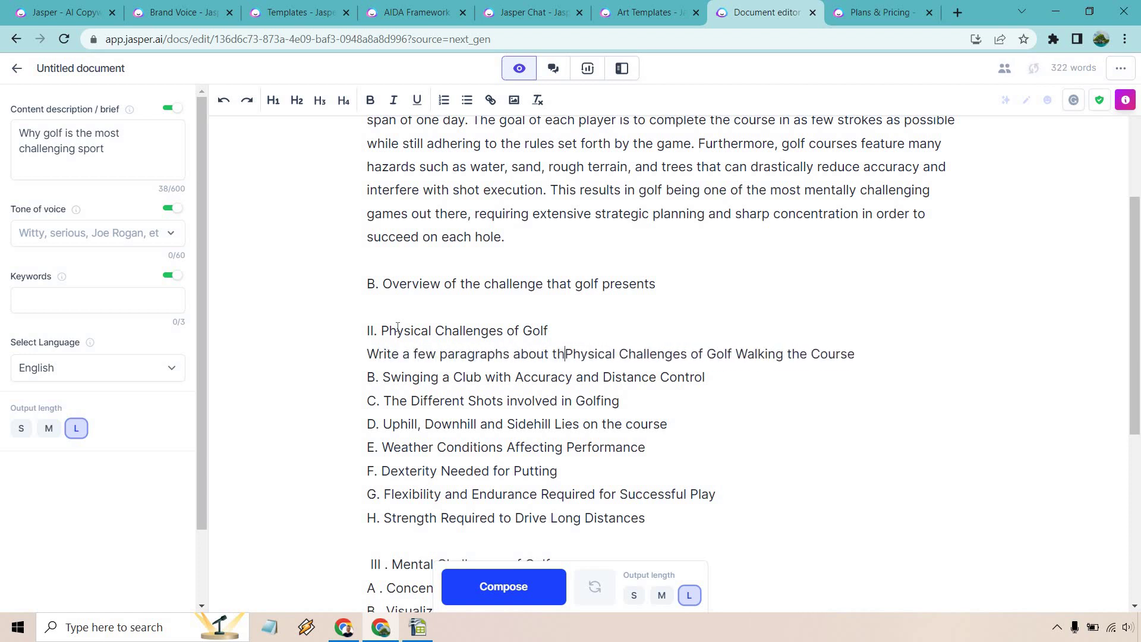
type("r")
key("BackSpace")
key("BackSpace")
type("e")
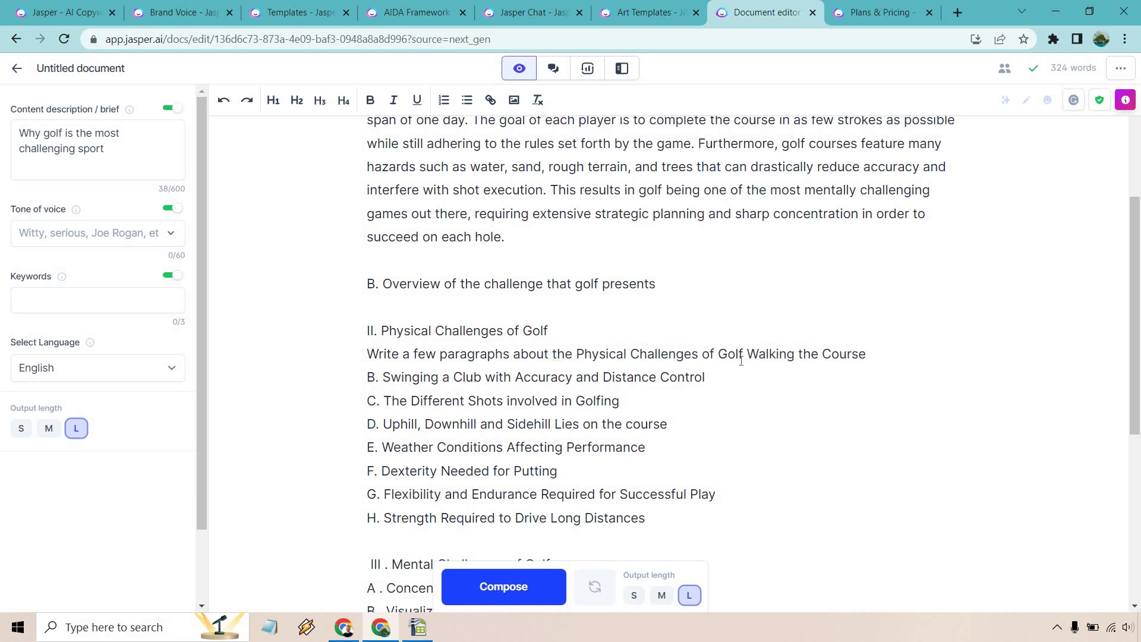
- Insert ", more specifically," between "Physical Challenges of Golf" and "Walking the Course" in the command line
left_click(746, 360)
type(", more")
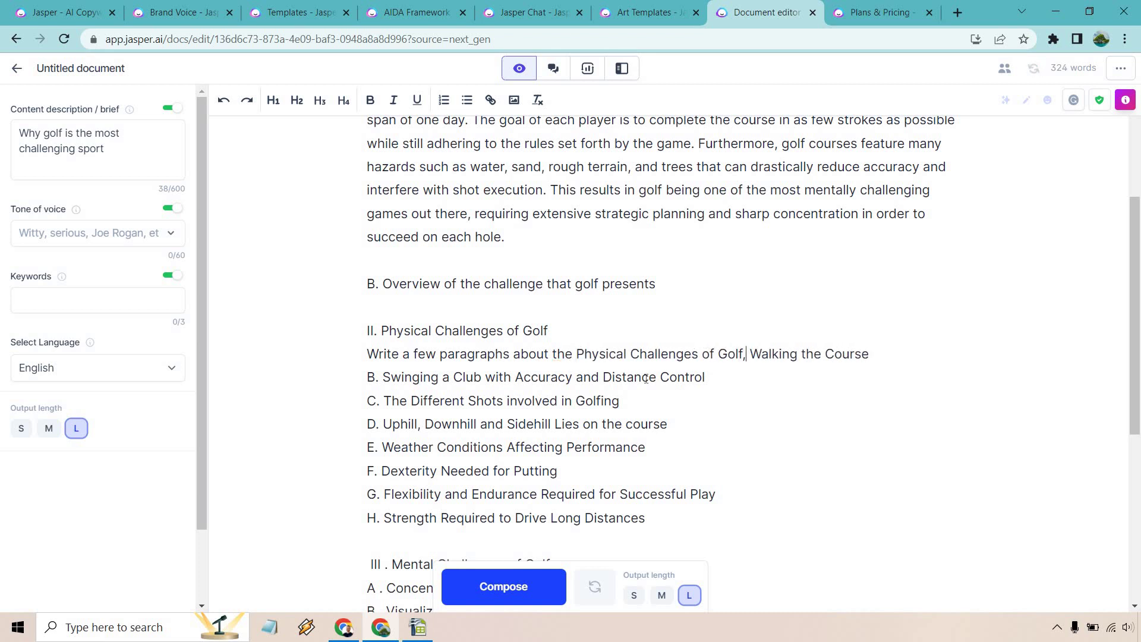
type(" specifically")
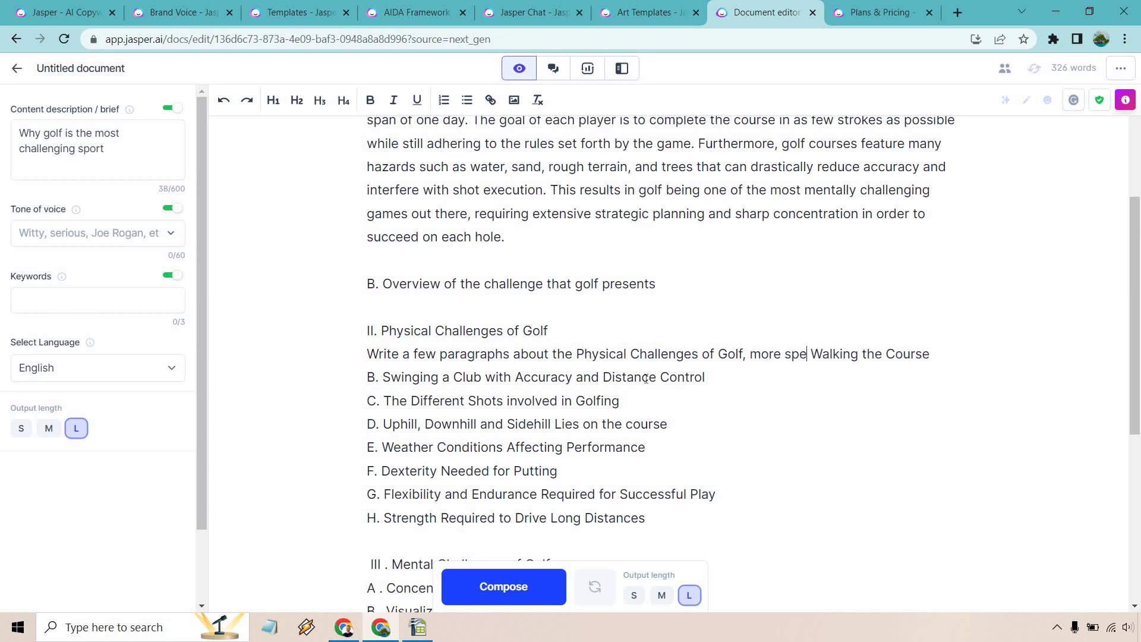
type(".")
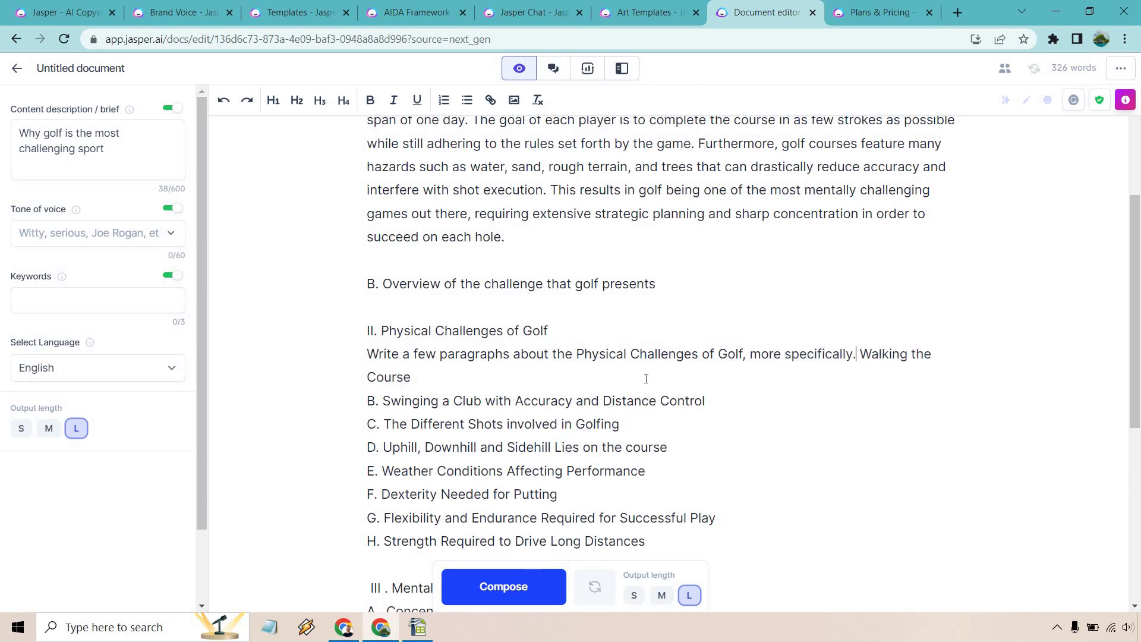
key("BackSpace")
type(",")
- Set the walking-the-course command apart with a blank line above and below, and run it to generate its paragraphs
key("Return")
left_click(570, 331)
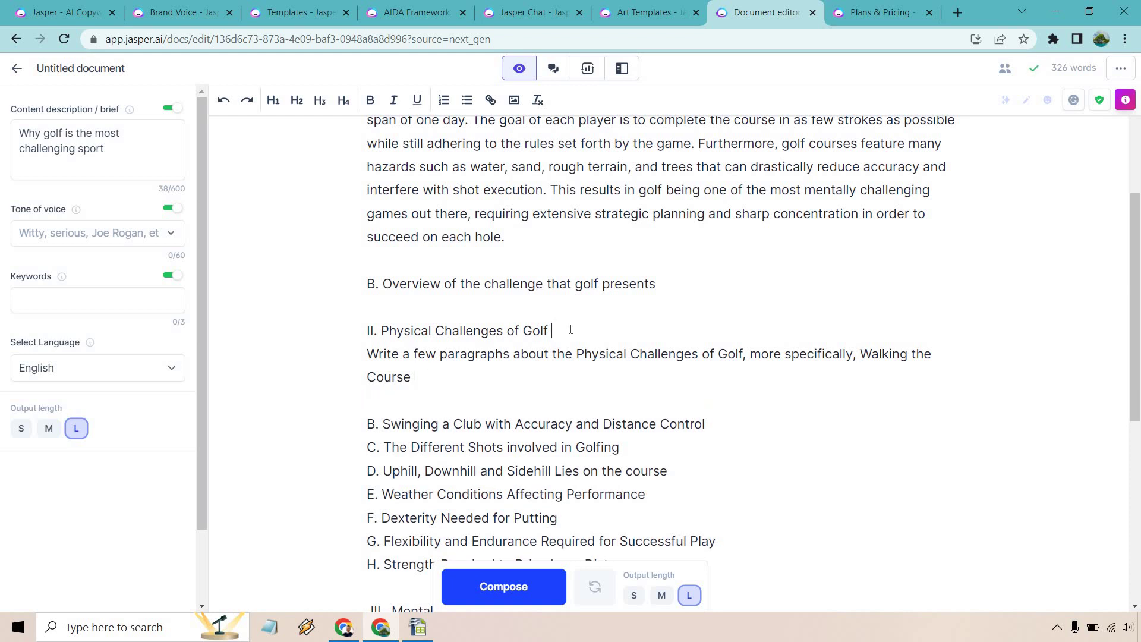
key("Return")
left_click_drag(414, 399, 353, 388)
key("ctrl+Return")
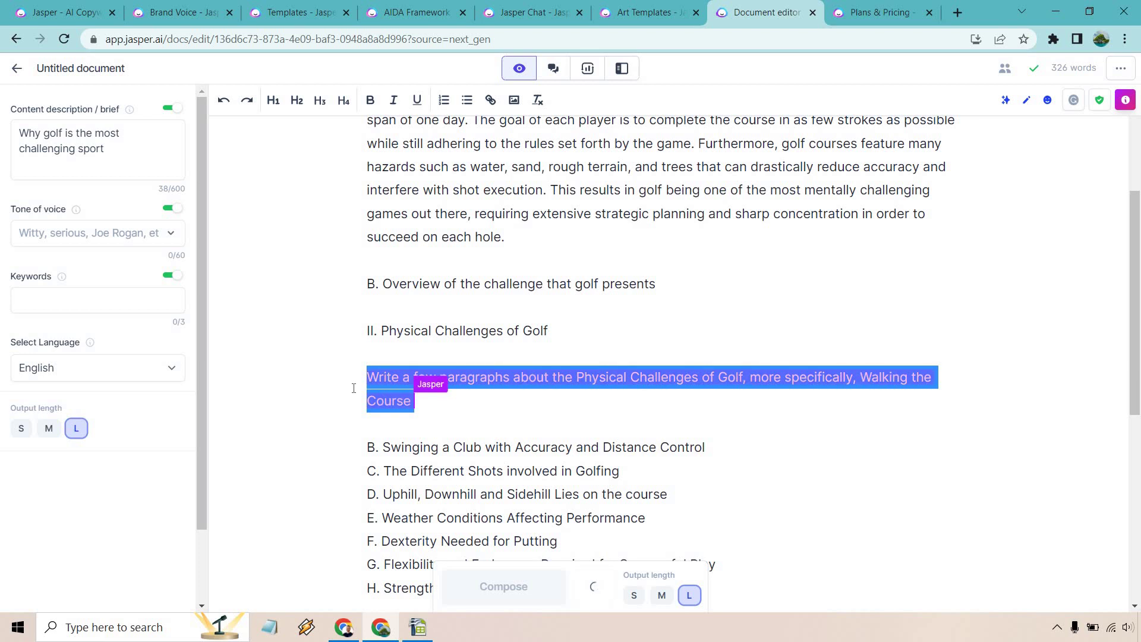
- Read through the generated paragraphs on walking the course and the rest of the golf document, from title to mental challenges
scroll(1042, 306, "up", 1)
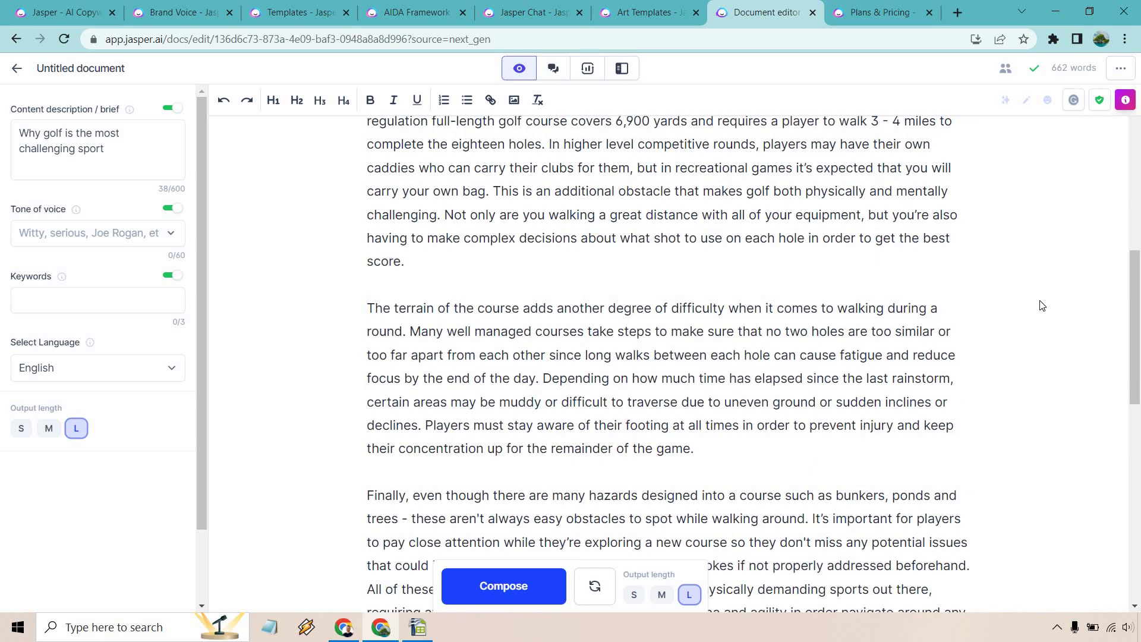
scroll(1042, 306, "up", 1)
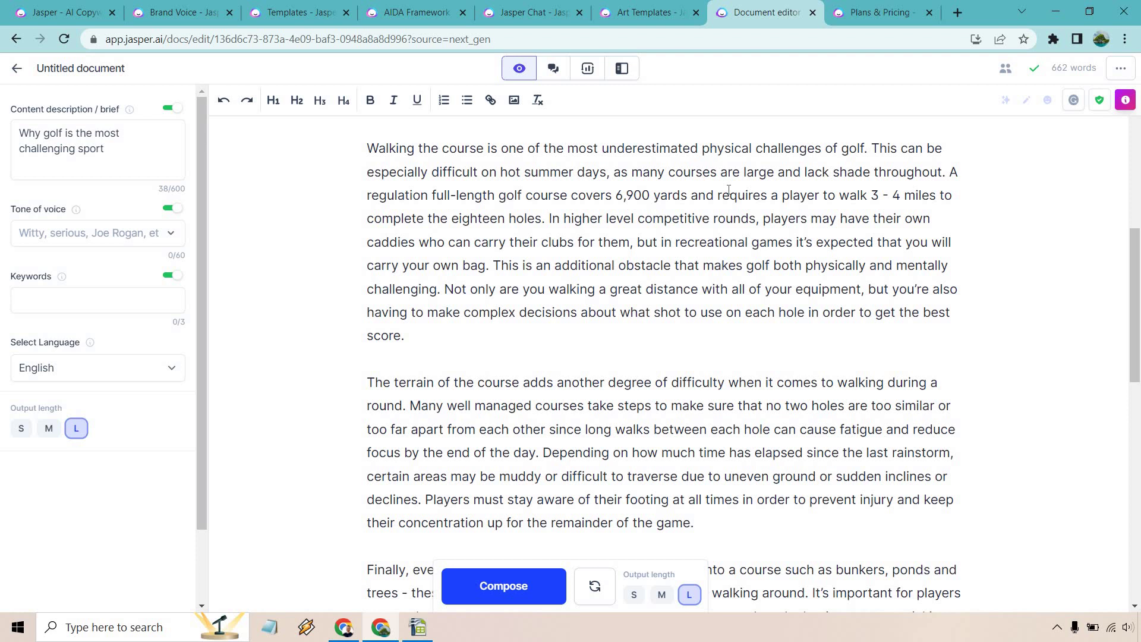
scroll(542, 298, "down", 3)
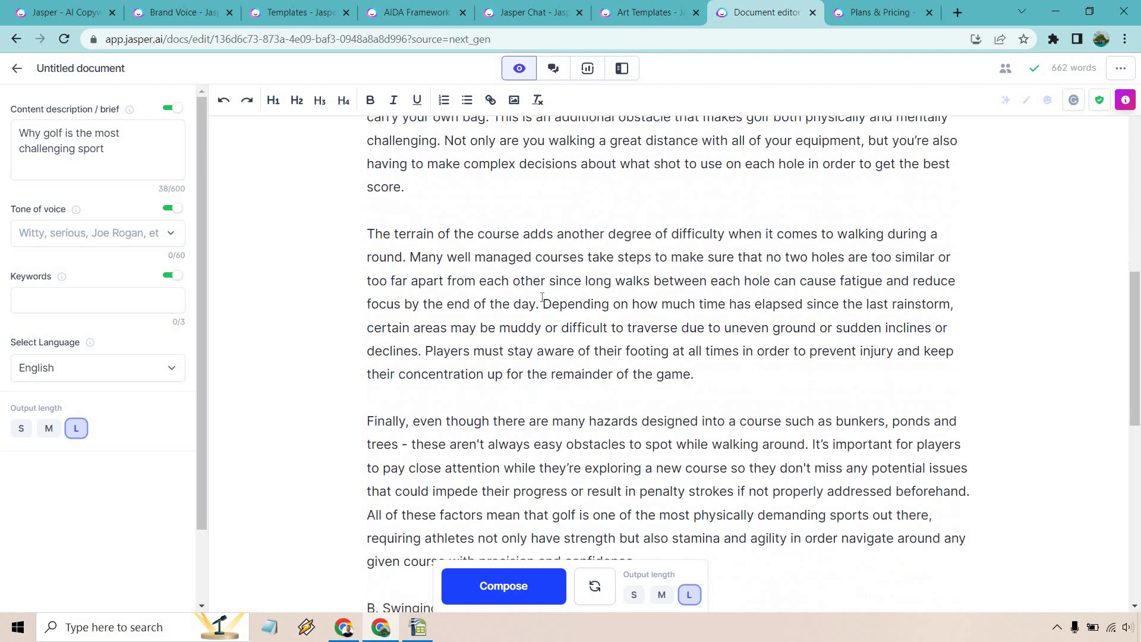
scroll(559, 265, "down", 2)
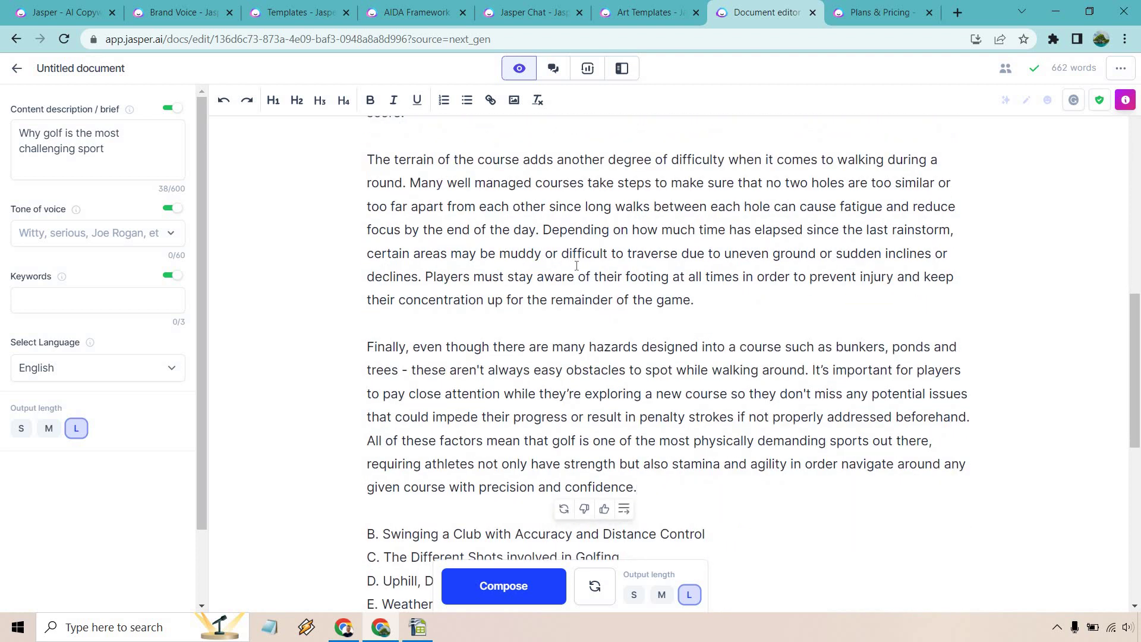
scroll(761, 339, "up", 8)
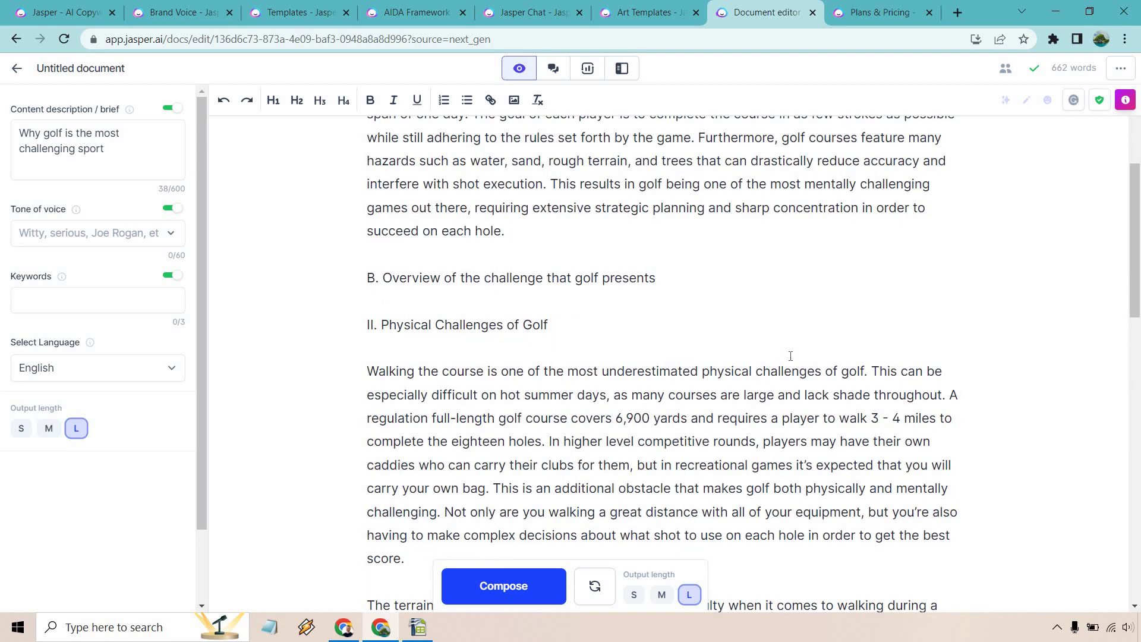
scroll(790, 355, "up", 3)
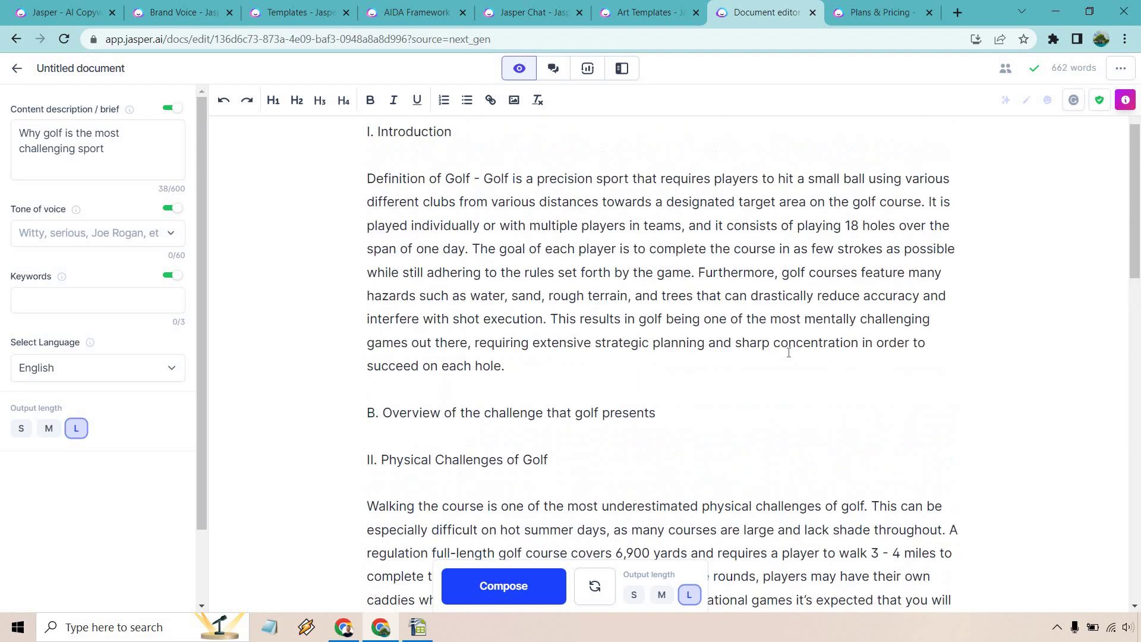
scroll(788, 353, "up", 2)
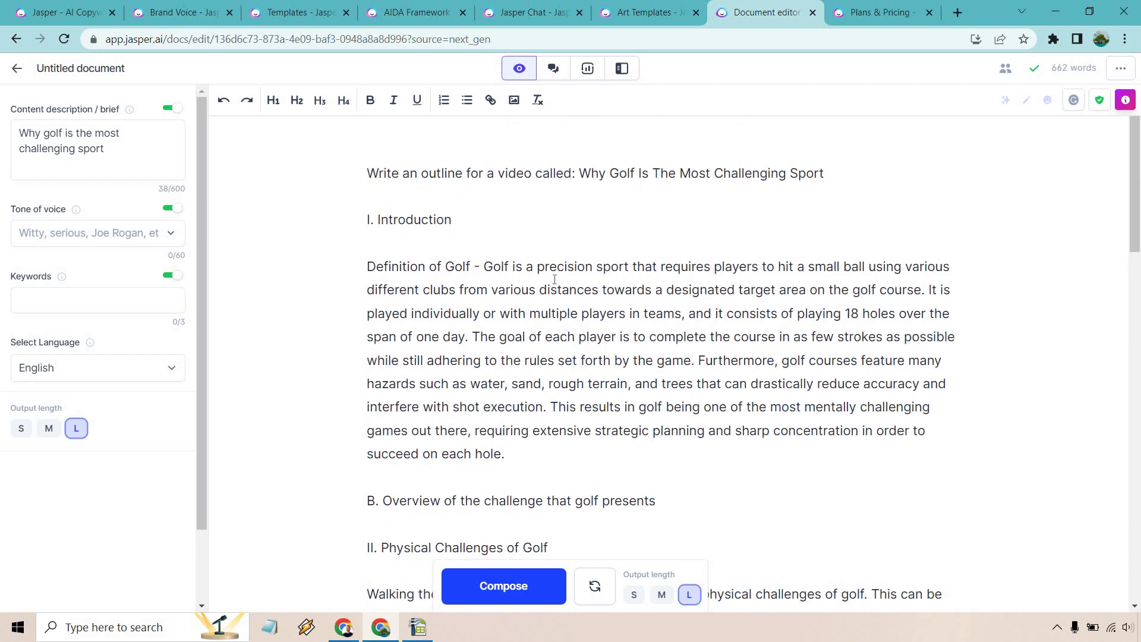
scroll(560, 251, "down", 5)
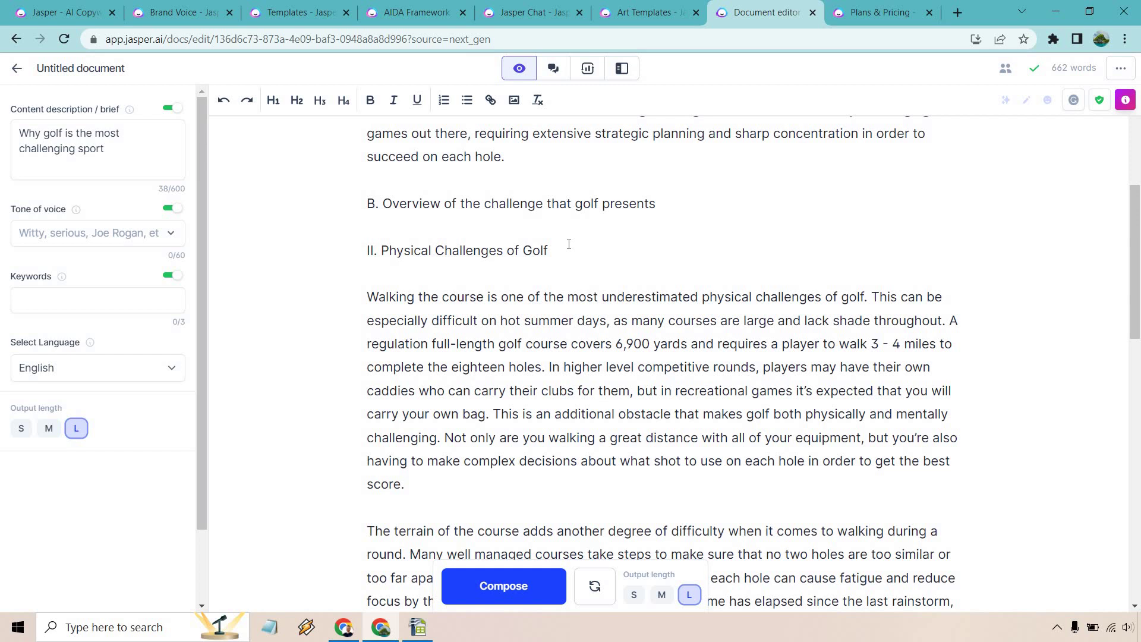
scroll(523, 234, "down", 10)
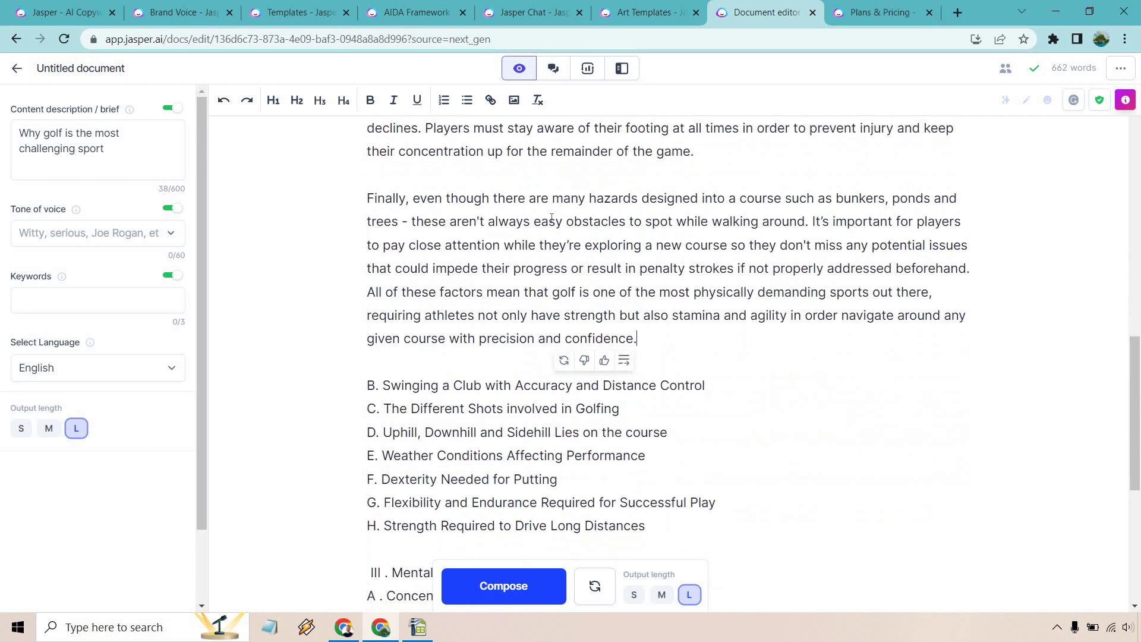
scroll(713, 297, "down", 3)
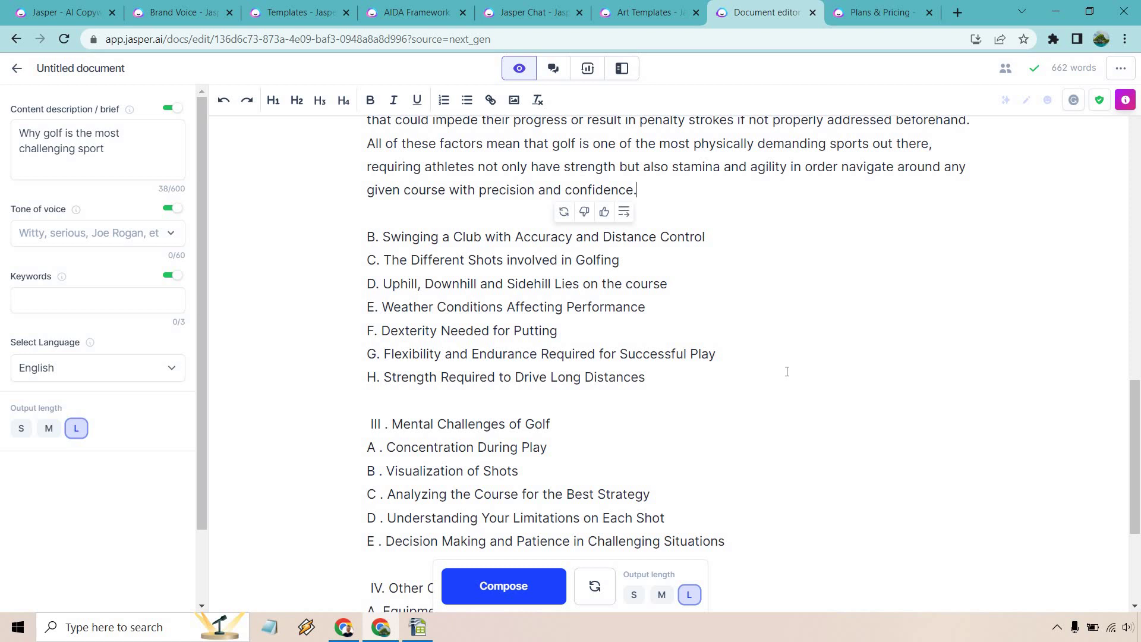
scroll(787, 357, "up", 20)
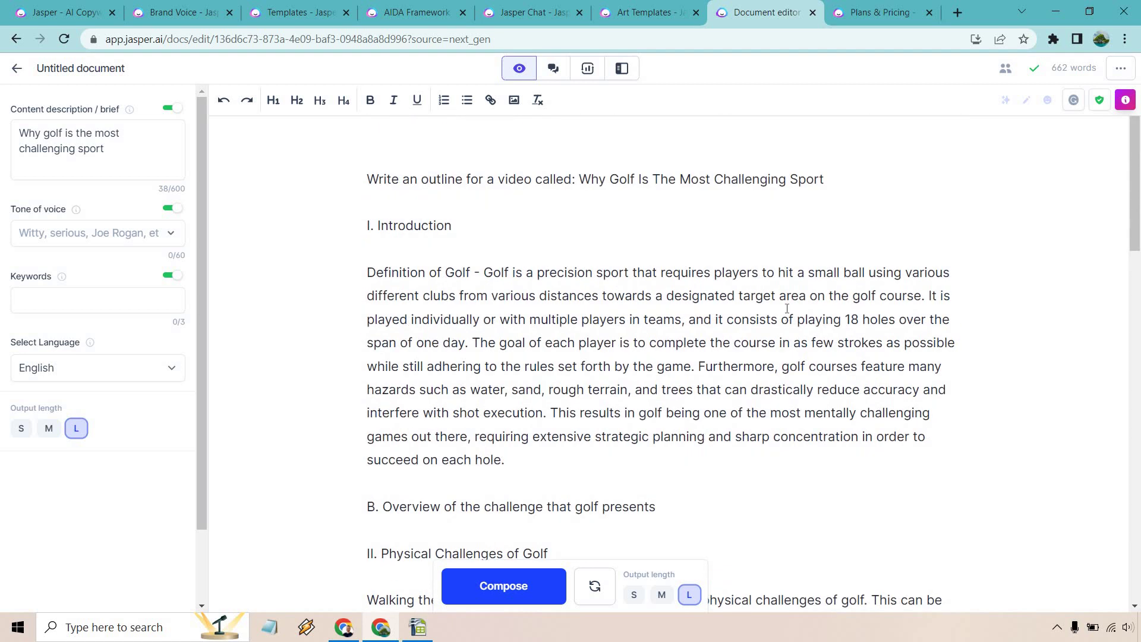
- Open the editor's help tips and review the keyboard shortcuts for writing the next sentence and running Jasper Commands
left_click(1125, 100)
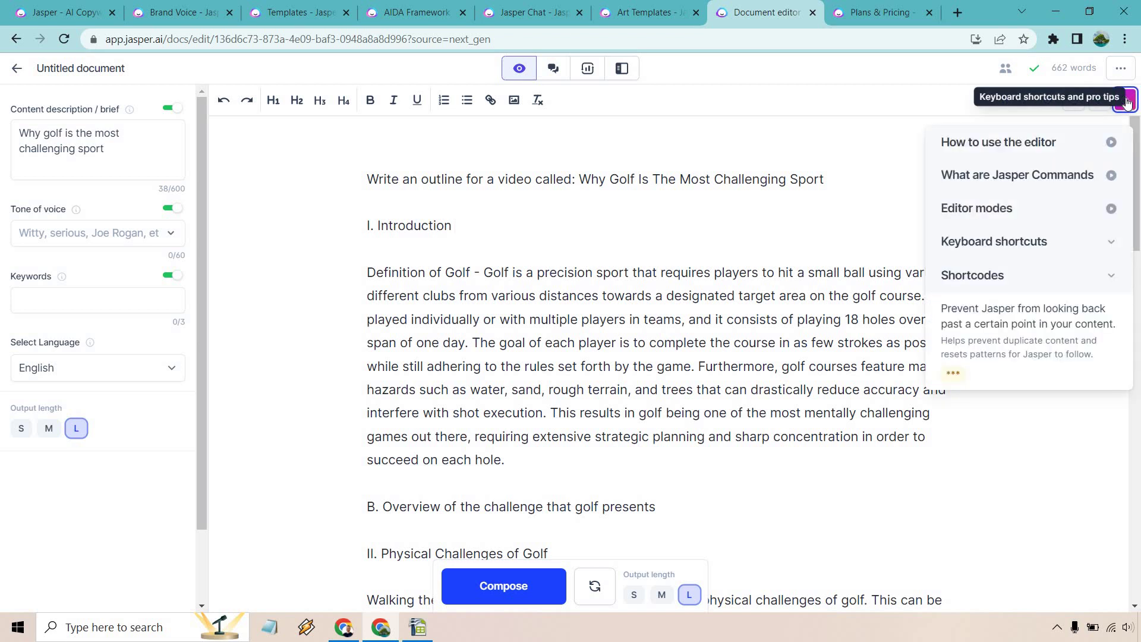
left_click(1104, 243)
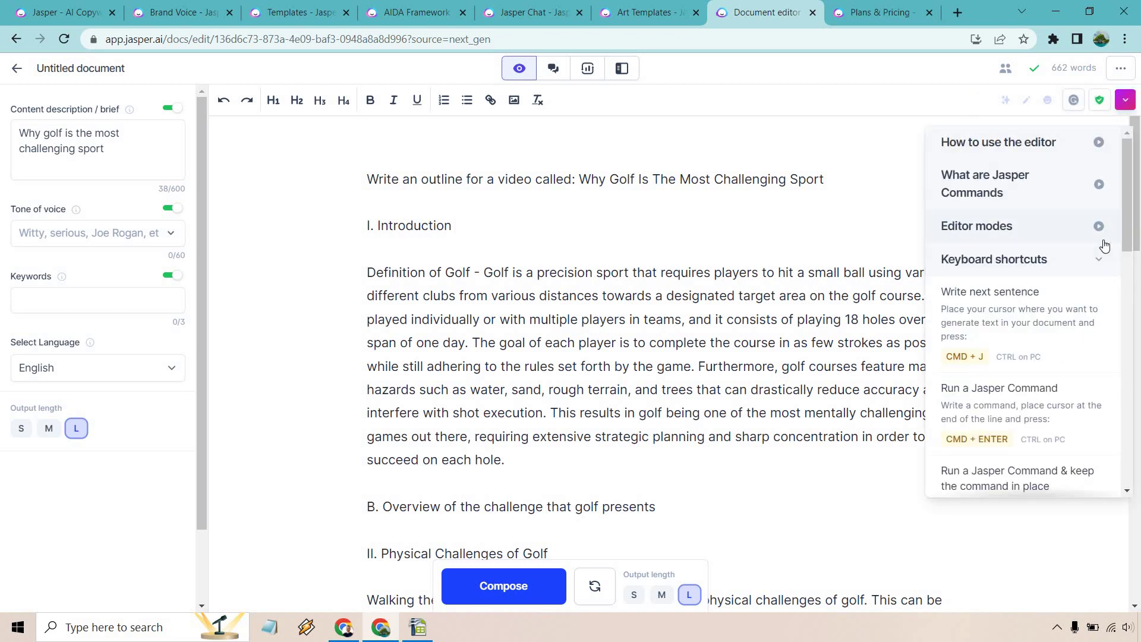
scroll(1088, 294, "down", 1)
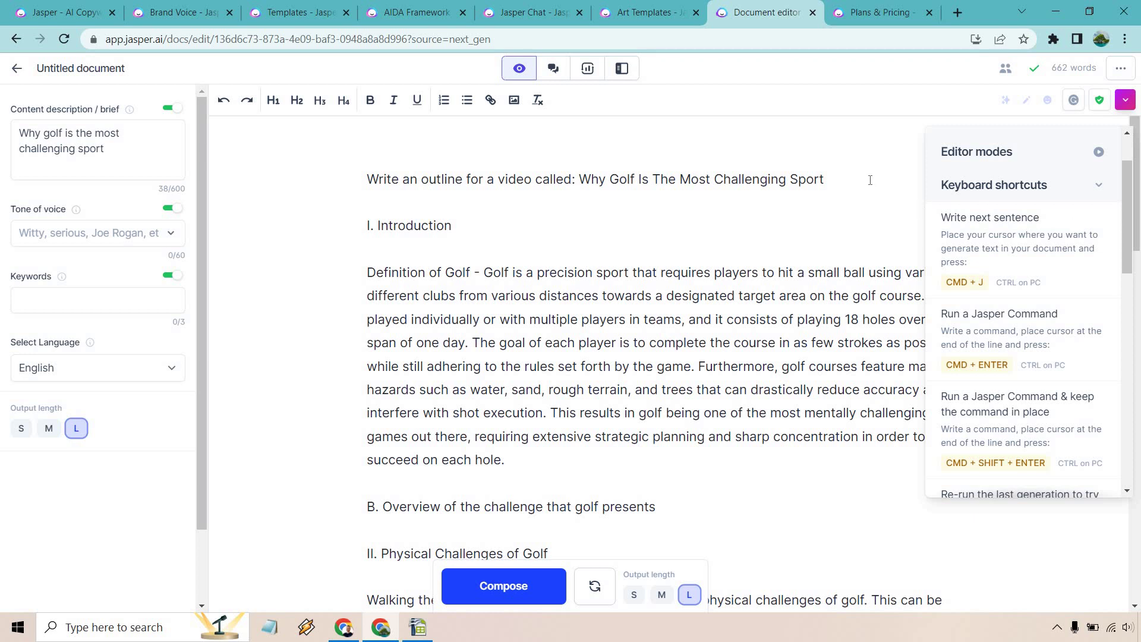
- Review the pricing plans and revisit the open Brand Voice, Templates, Chat, document, Art and Jasper home pages
key("ctrl+Tab")
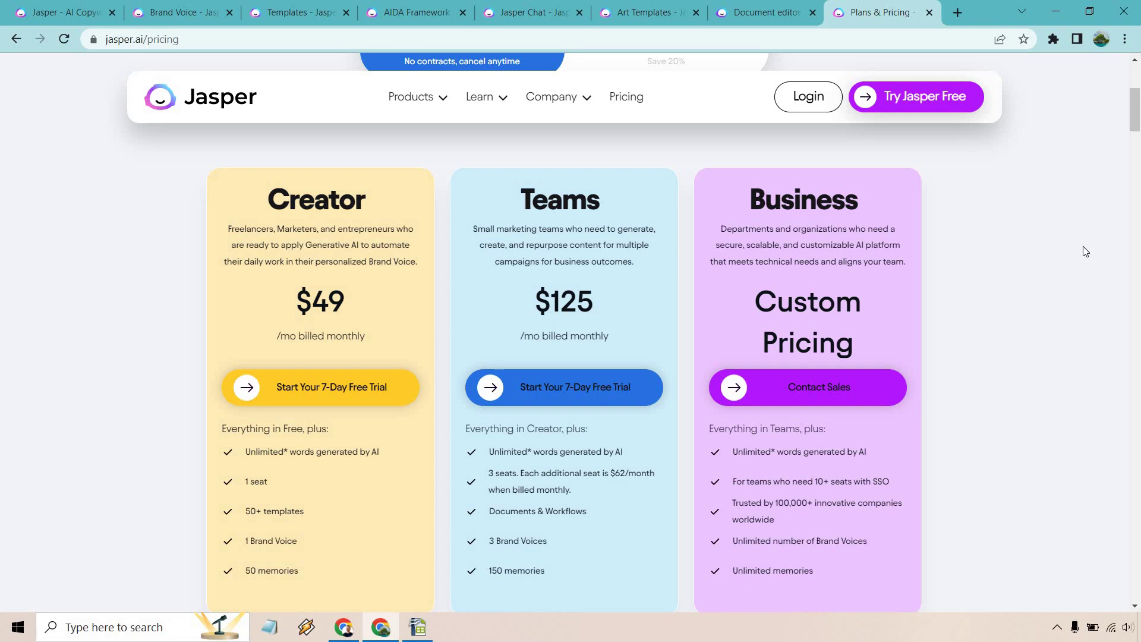
left_click(163, 9)
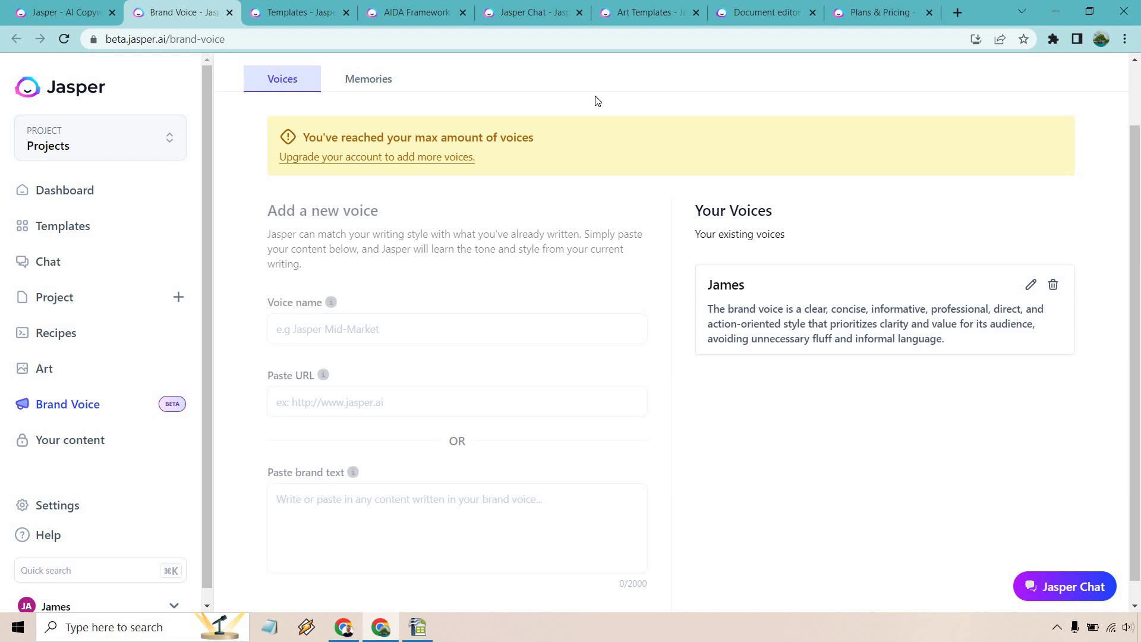
left_click(321, 12)
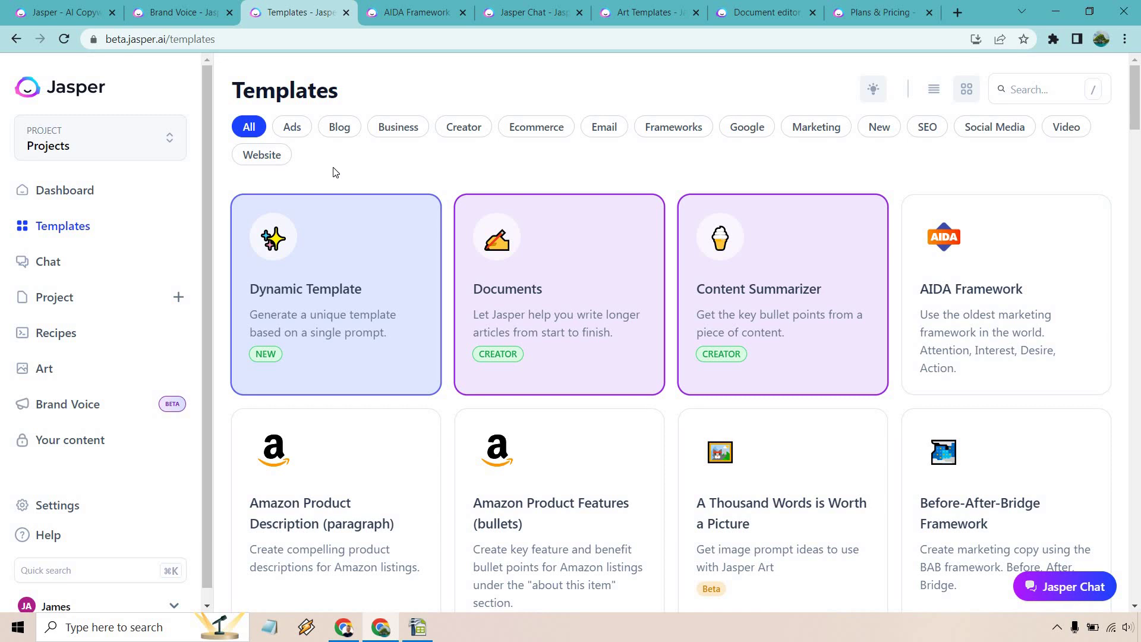
left_click(546, 7)
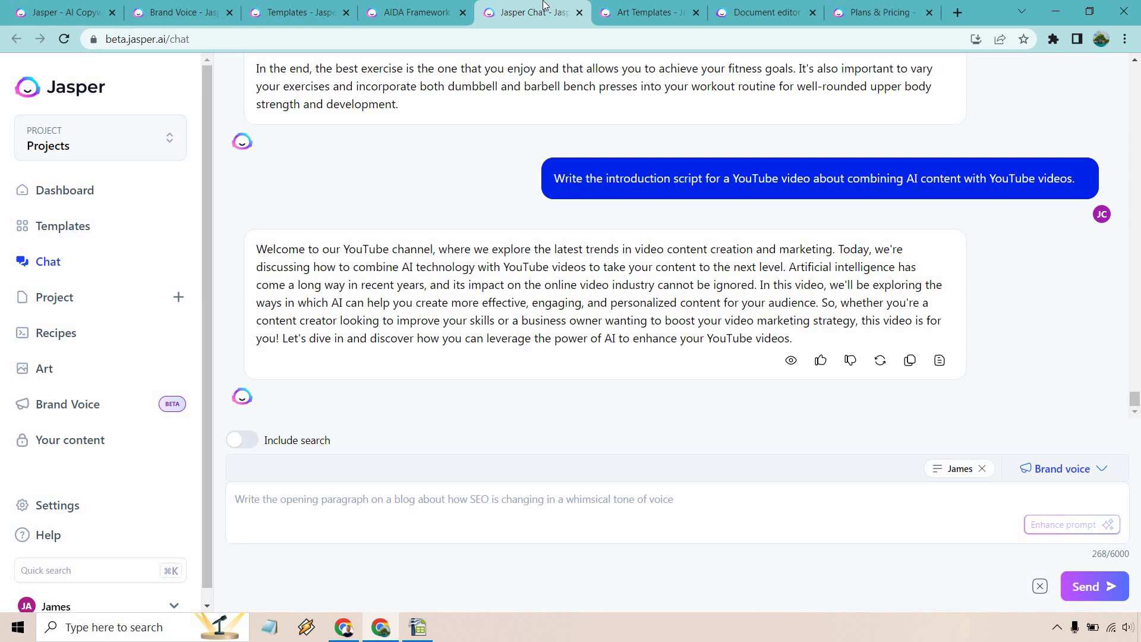
left_click(764, 12)
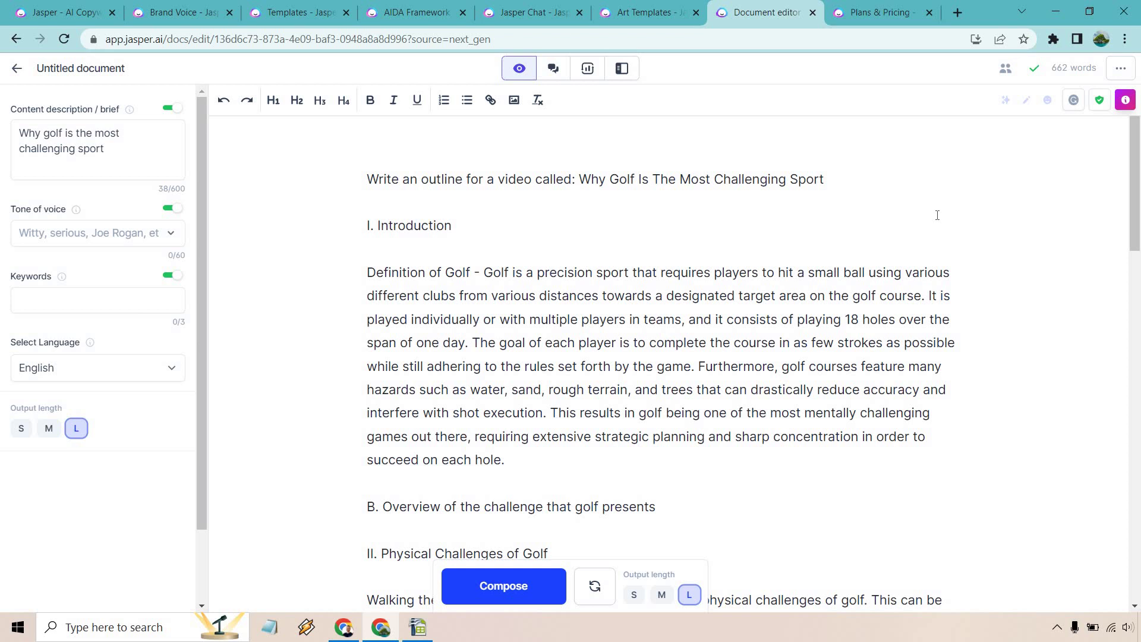
left_click(652, 11)
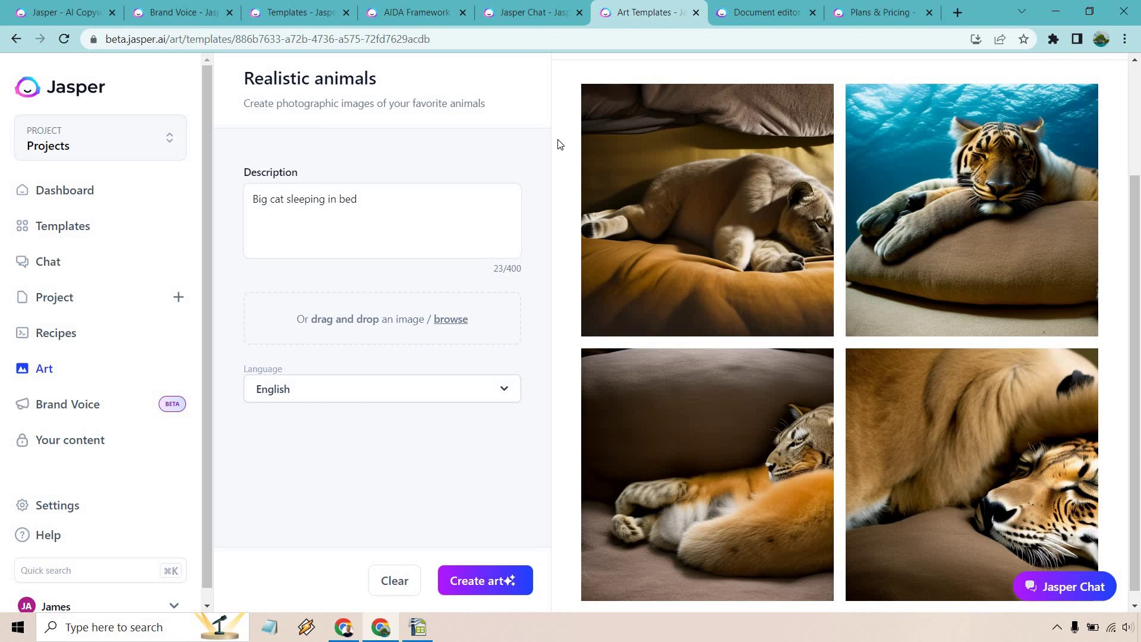
left_click(9, 6)
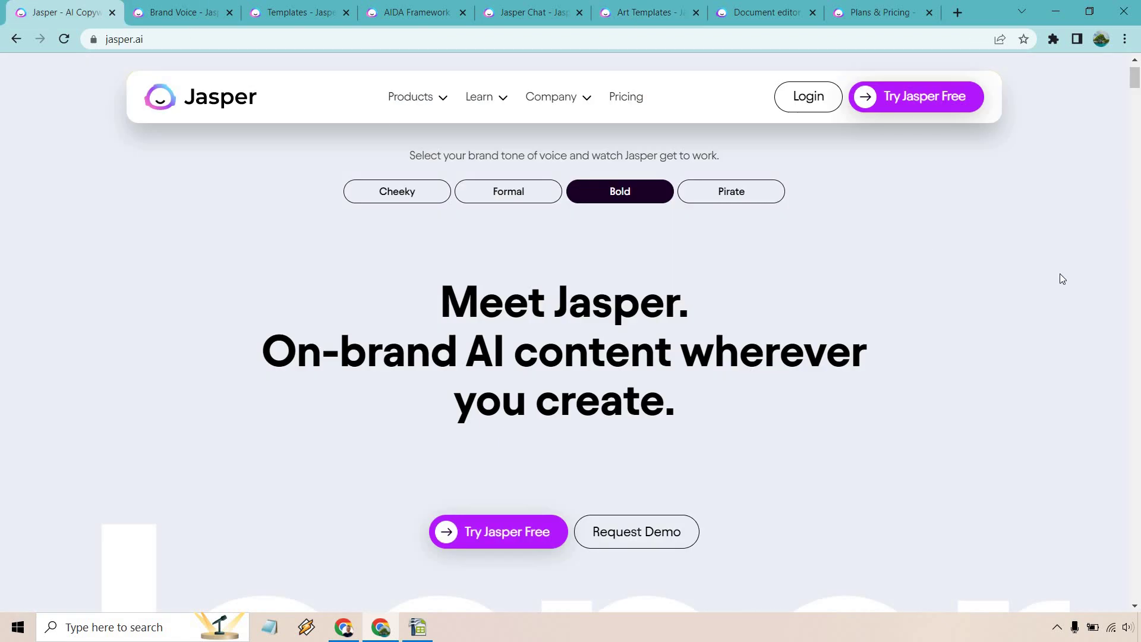